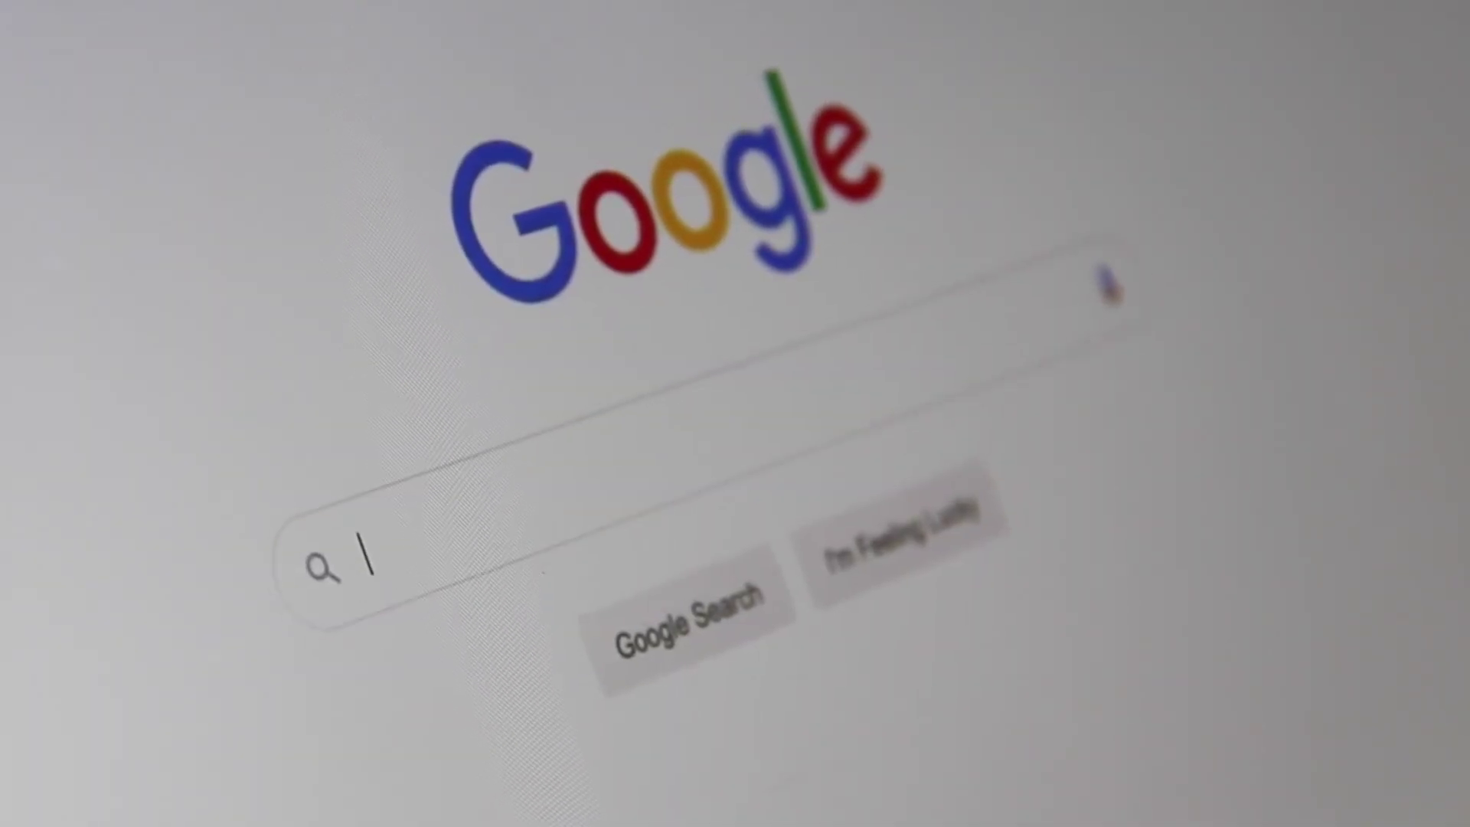
text(Search)
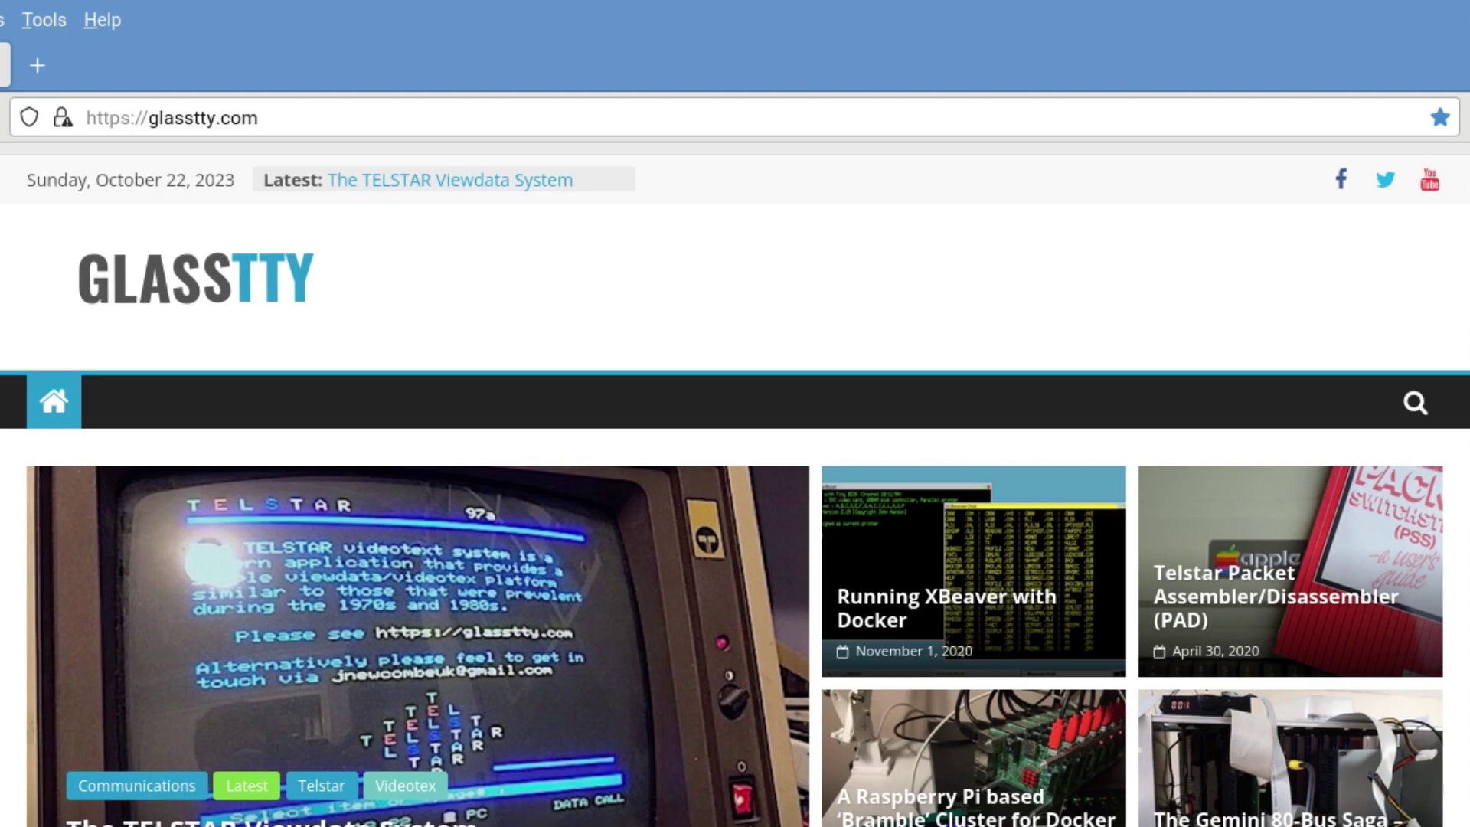
Open the article on the TELSTAR Viewdata System from the Telstar, Videotex and Communications section of the GlassTTY home page.
scroll(735, 484, down, 6)
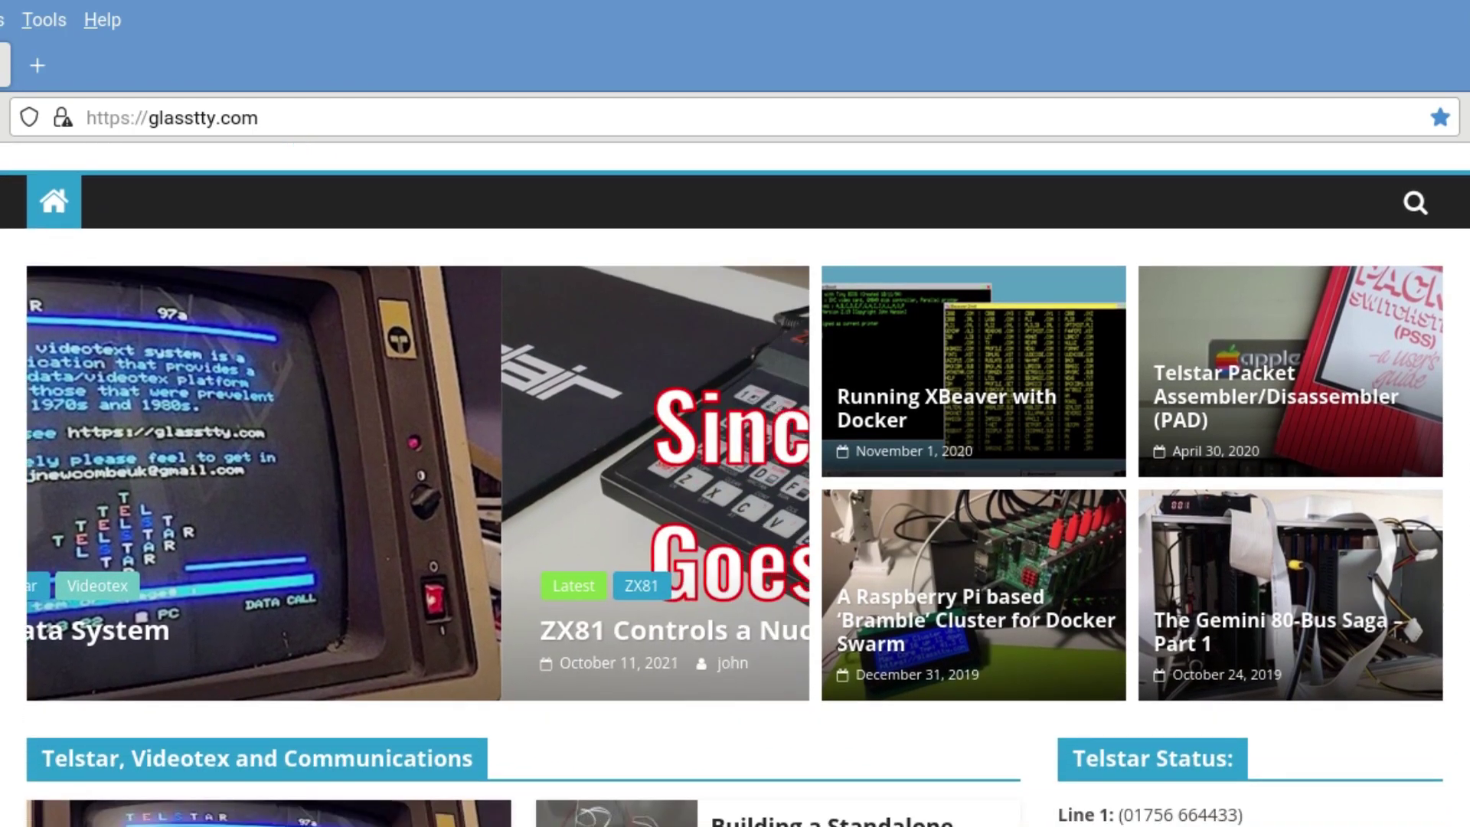
scroll(735, 512, down, 2)
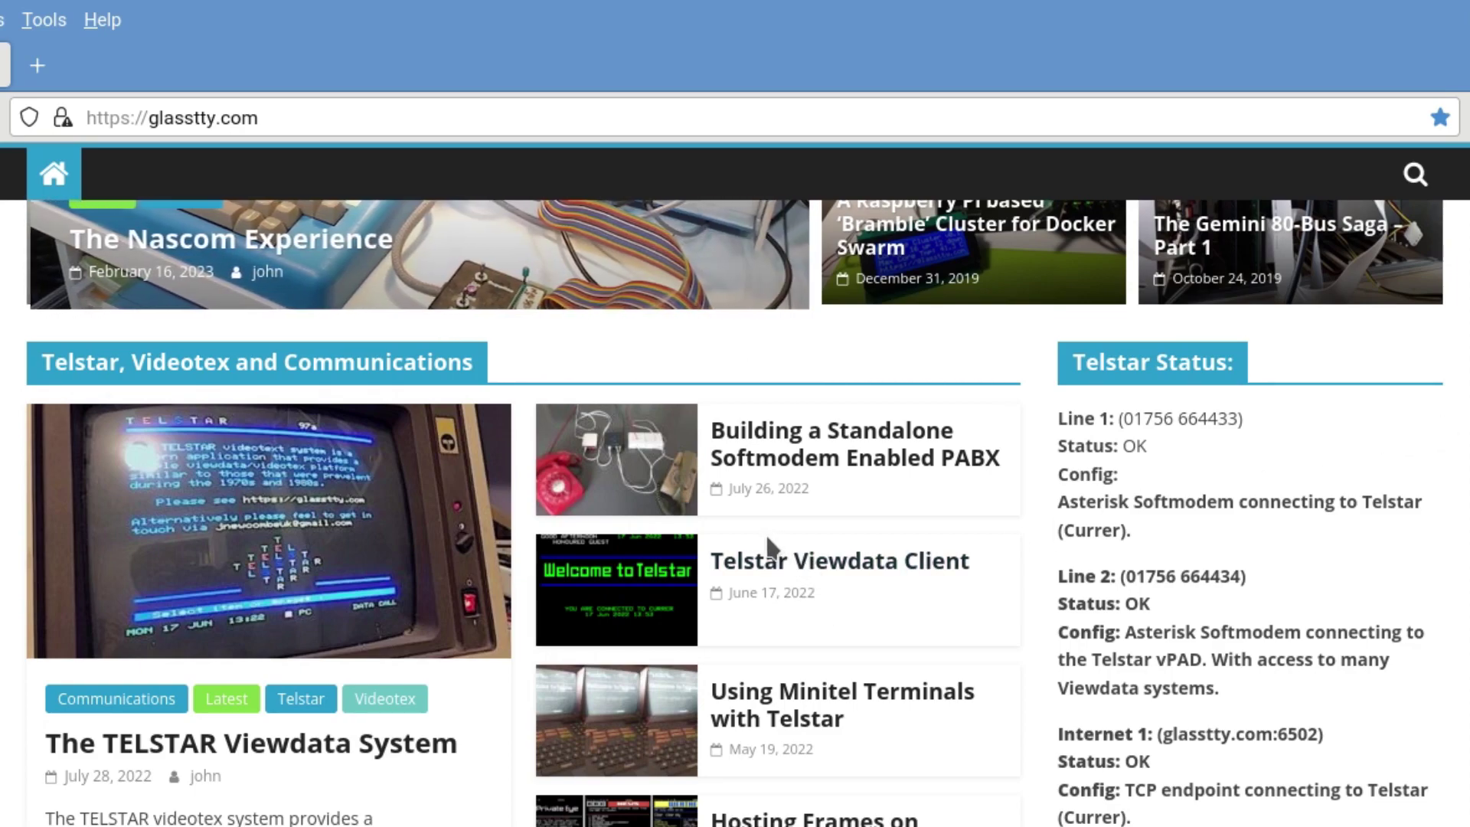
click(228, 516)
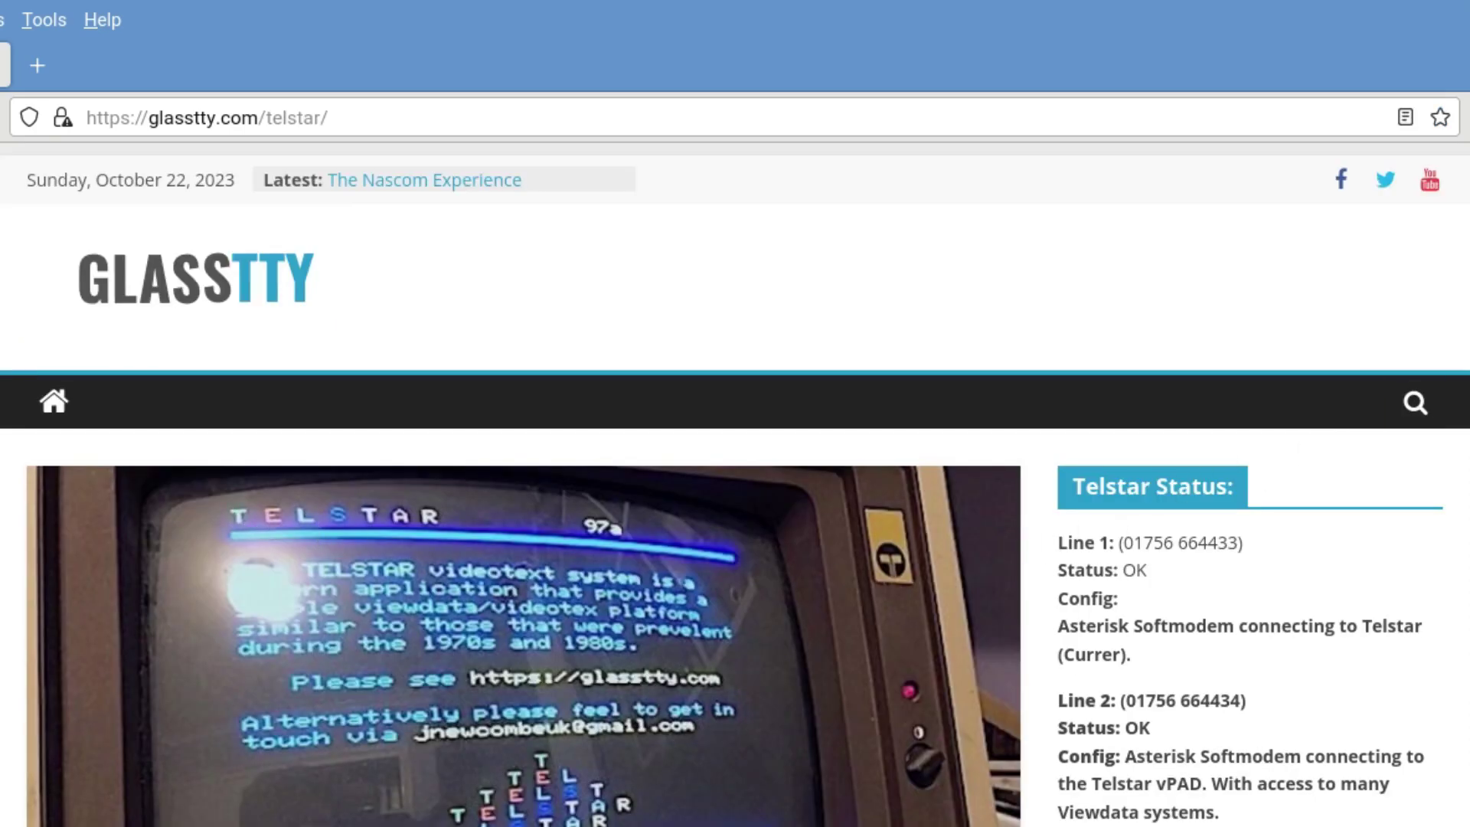
Examine the TELSTAR article for the service description, the introductory videos and the ways of connecting.
scroll(736, 485, down, 3)
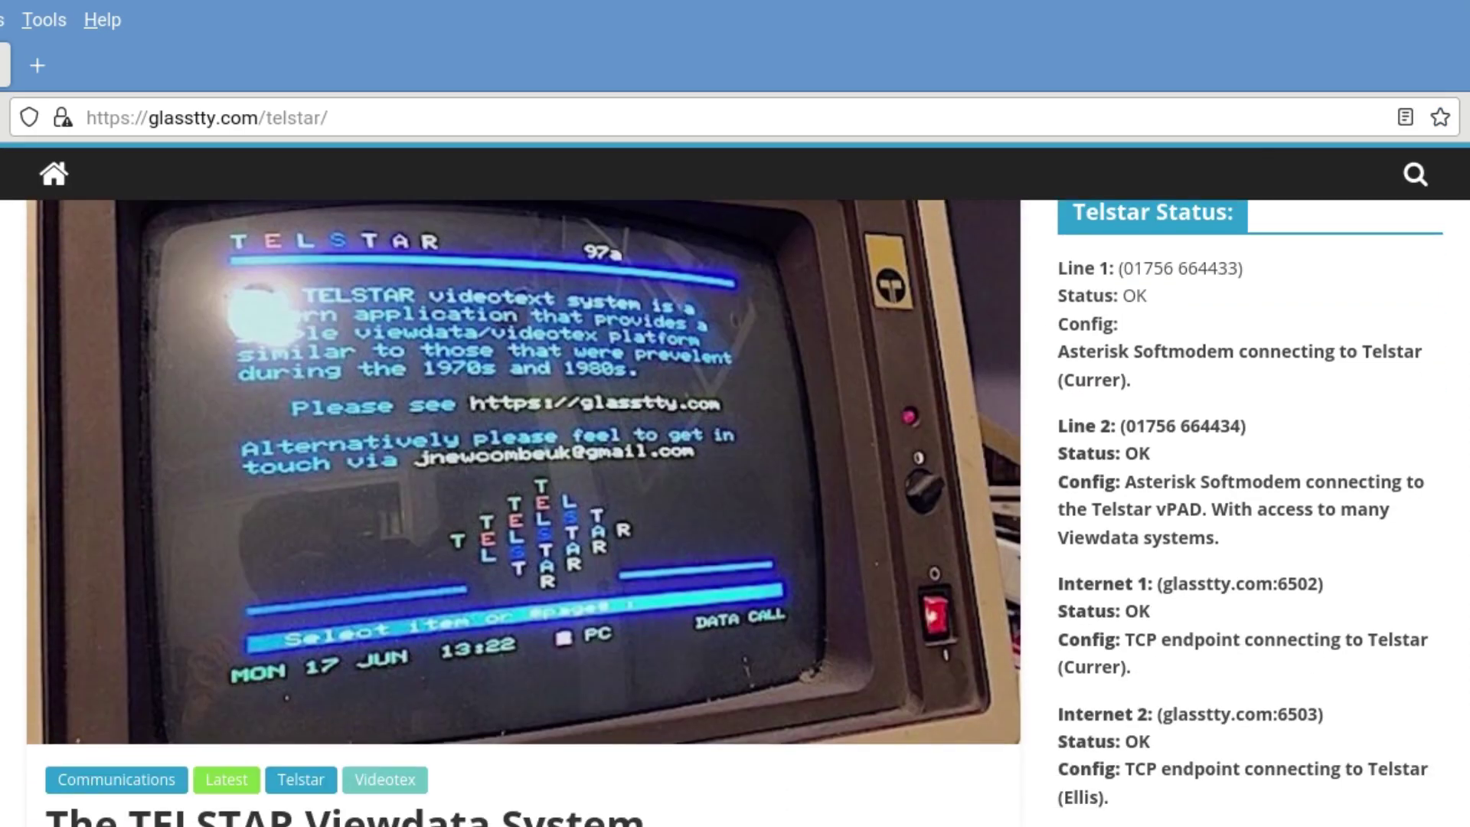
scroll(735, 513, down, 7)
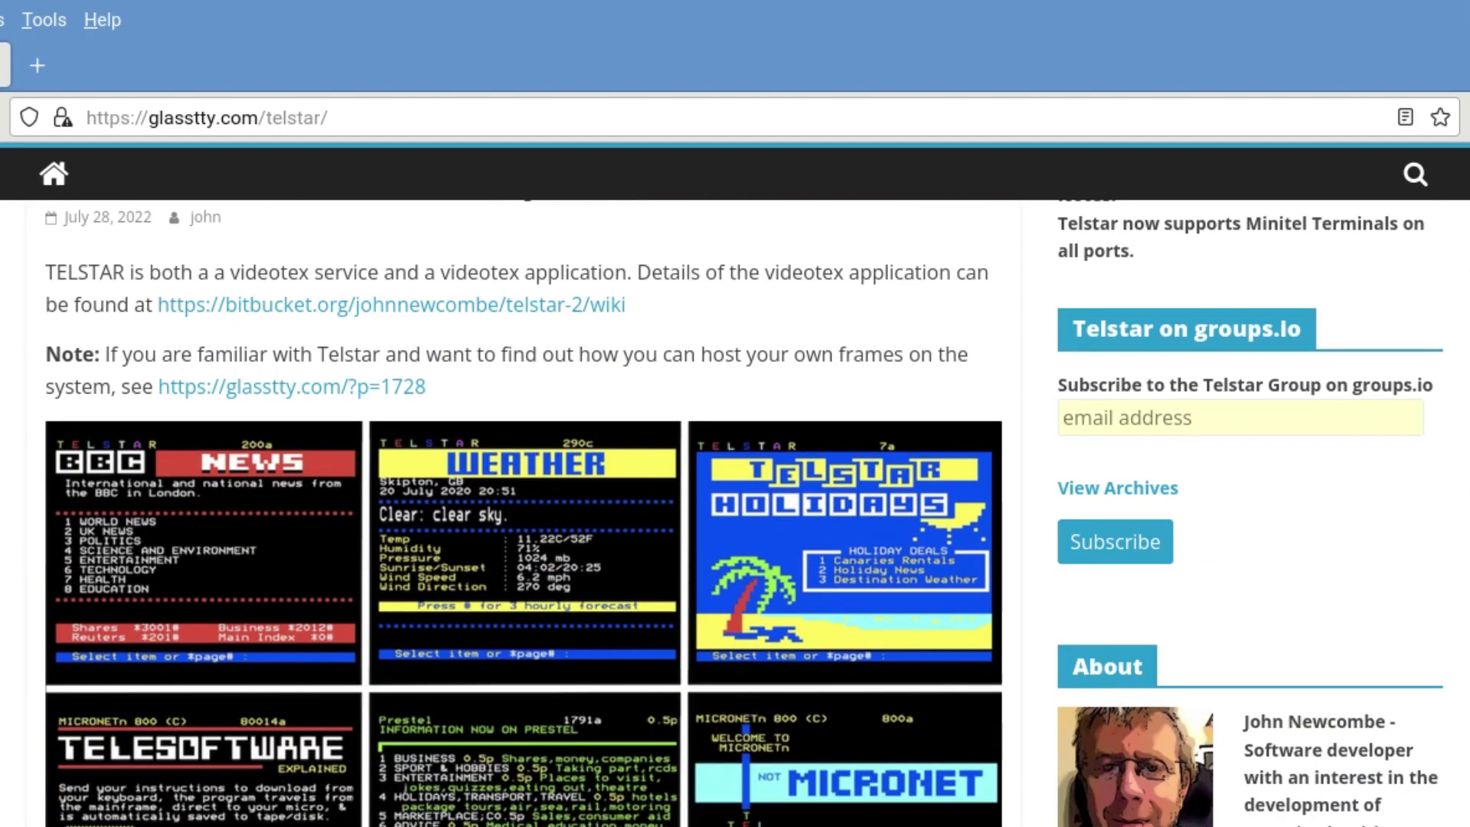
scroll(735, 513, down, 13)
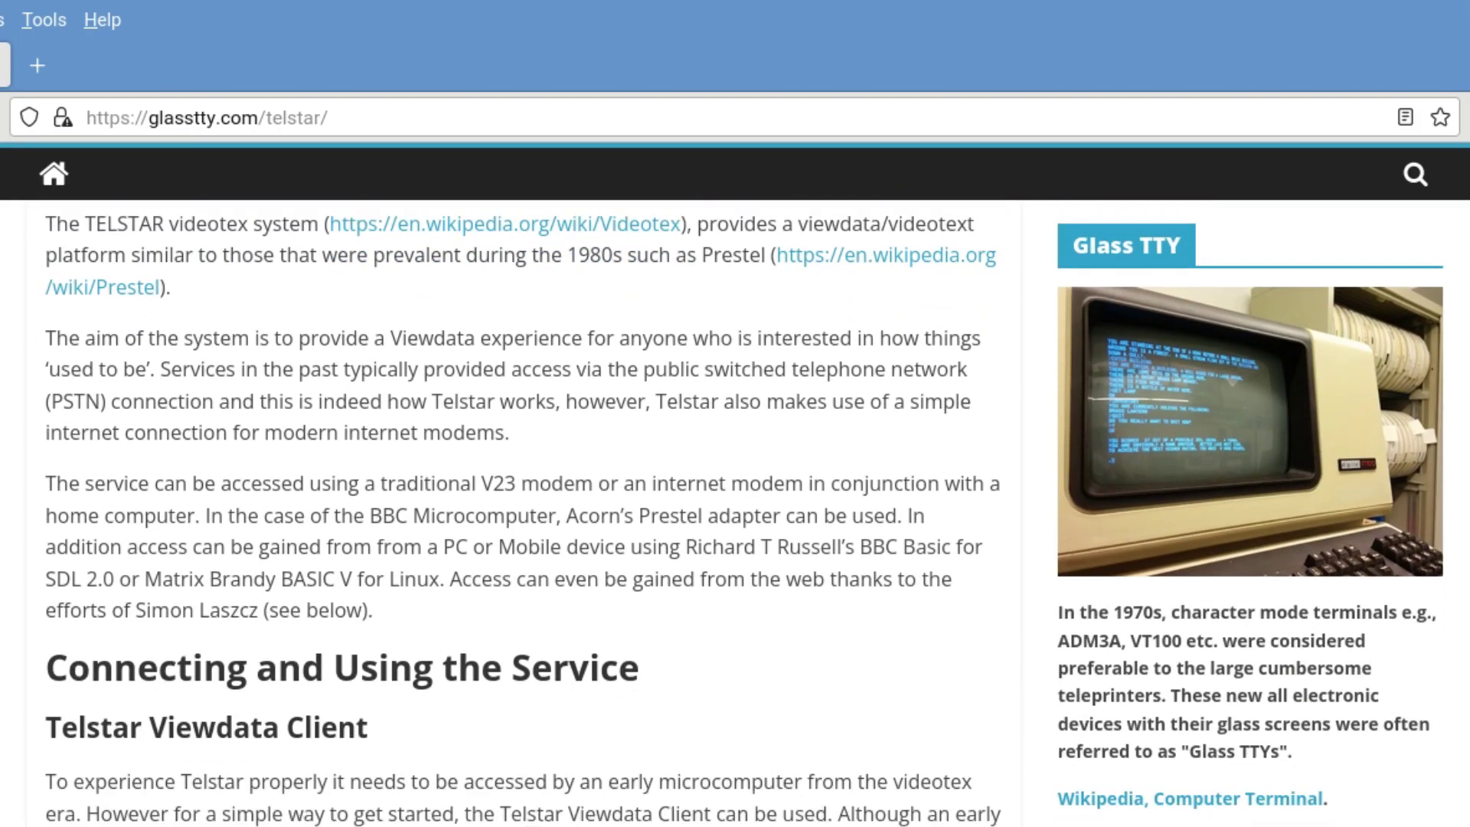
scroll(735, 513, down, 12)
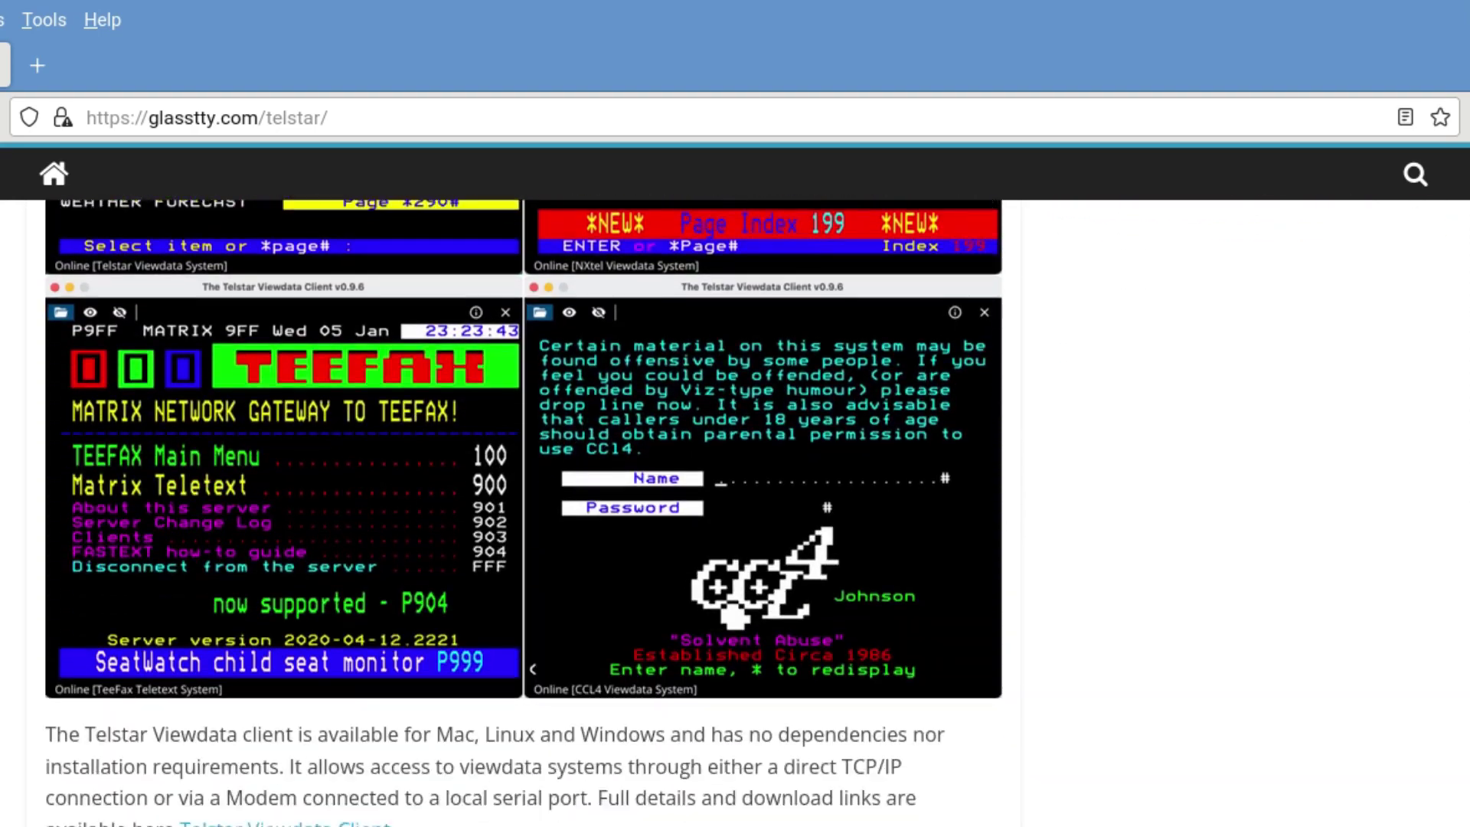
scroll(666, 452, down, 15)
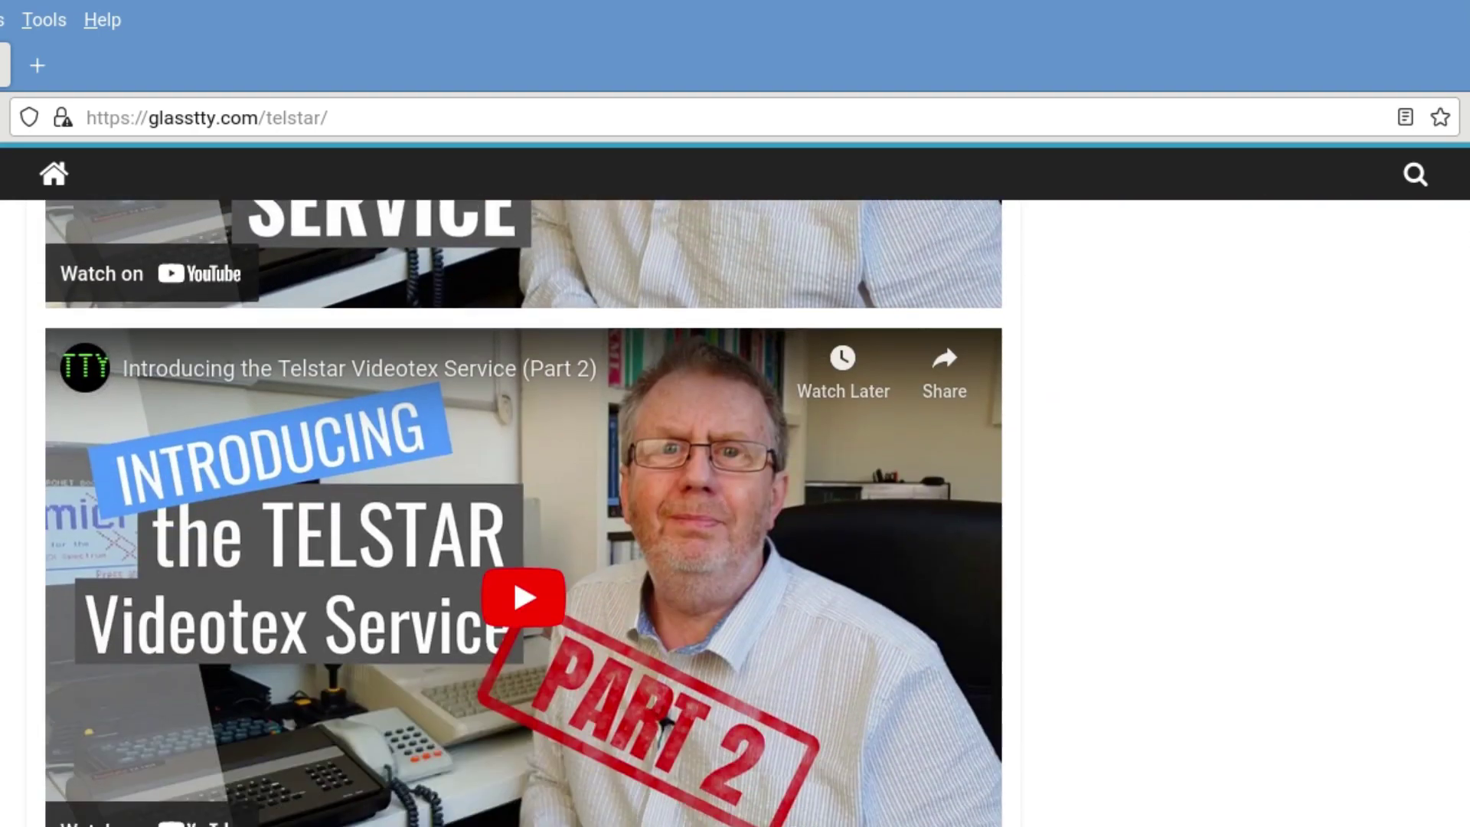
scroll(665, 452, down, 16)
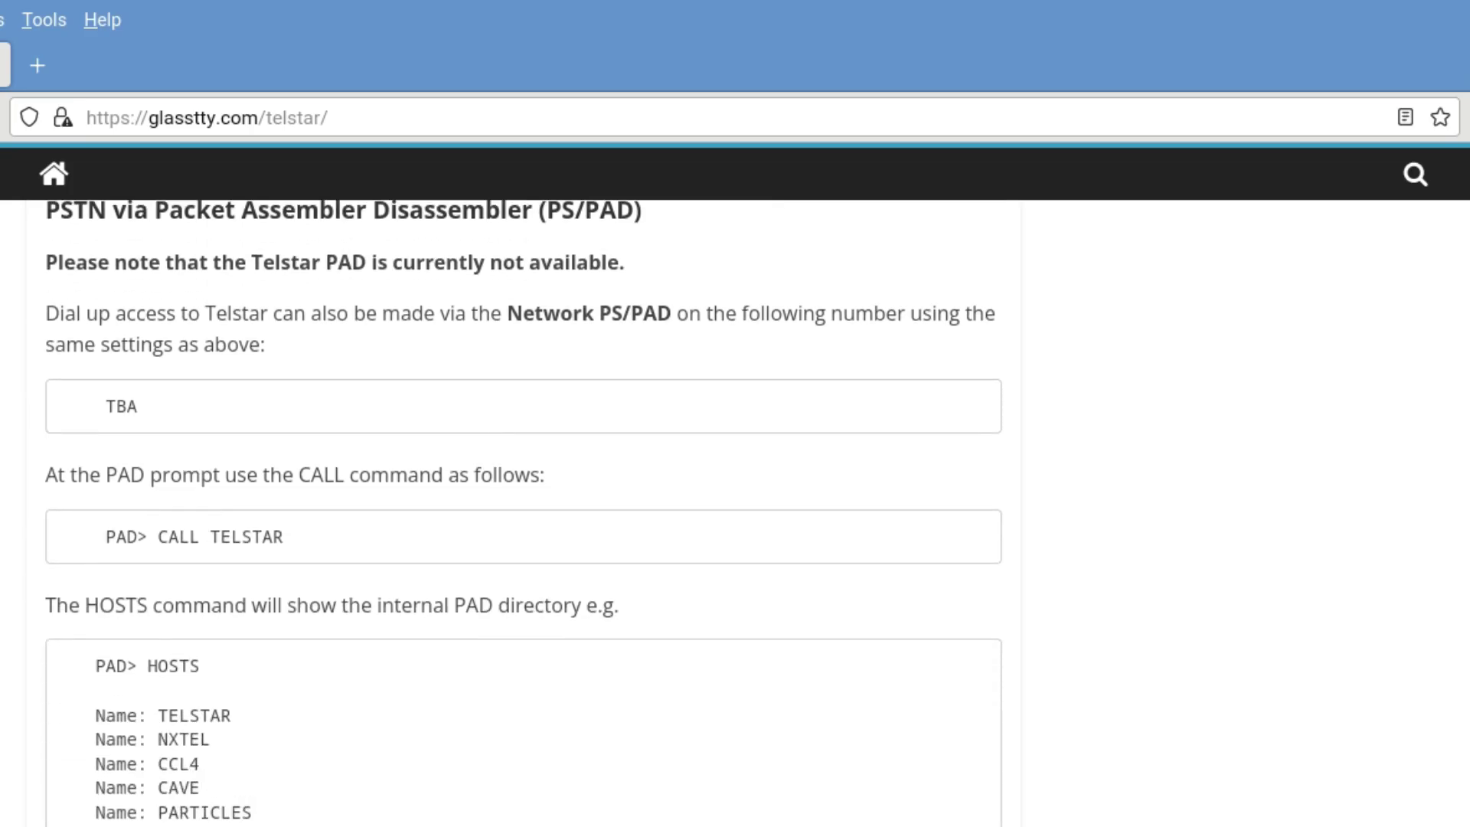
scroll(666, 451, up, 20)
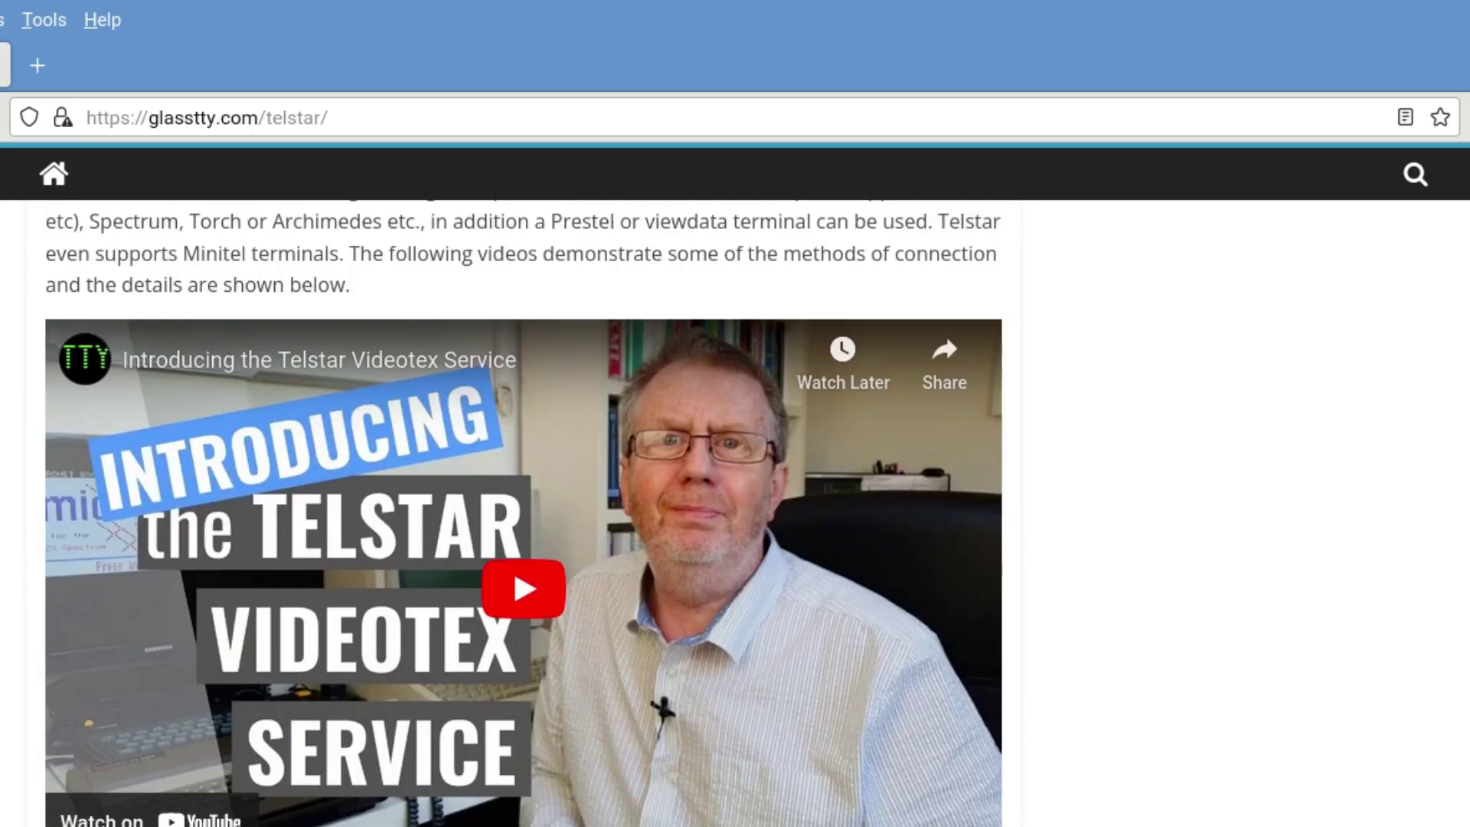
scroll(665, 452, down, 1)
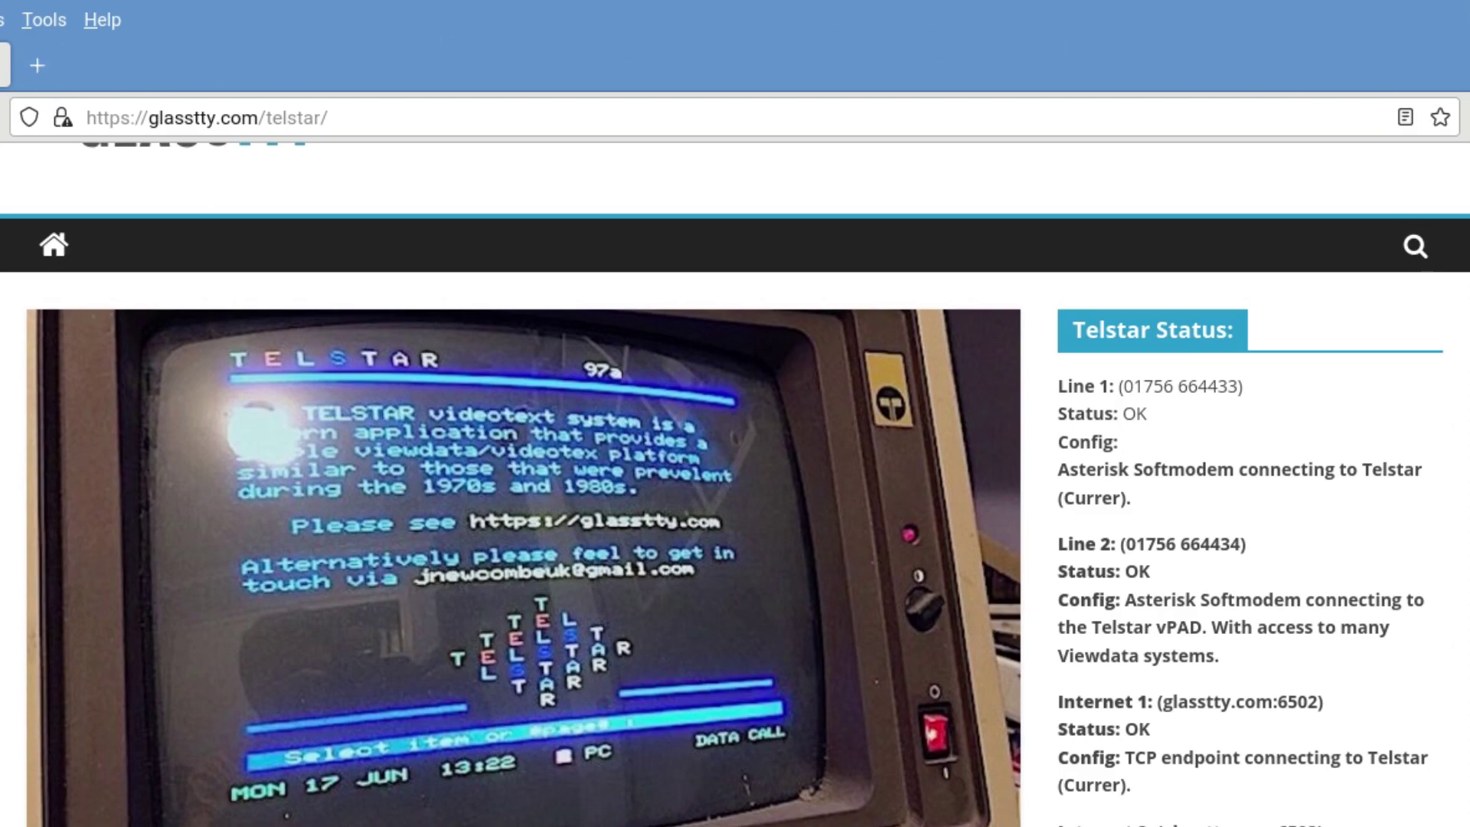
Return to the GlassTTY home page and open the Telstar Viewdata Client article.
key(alt+Left)
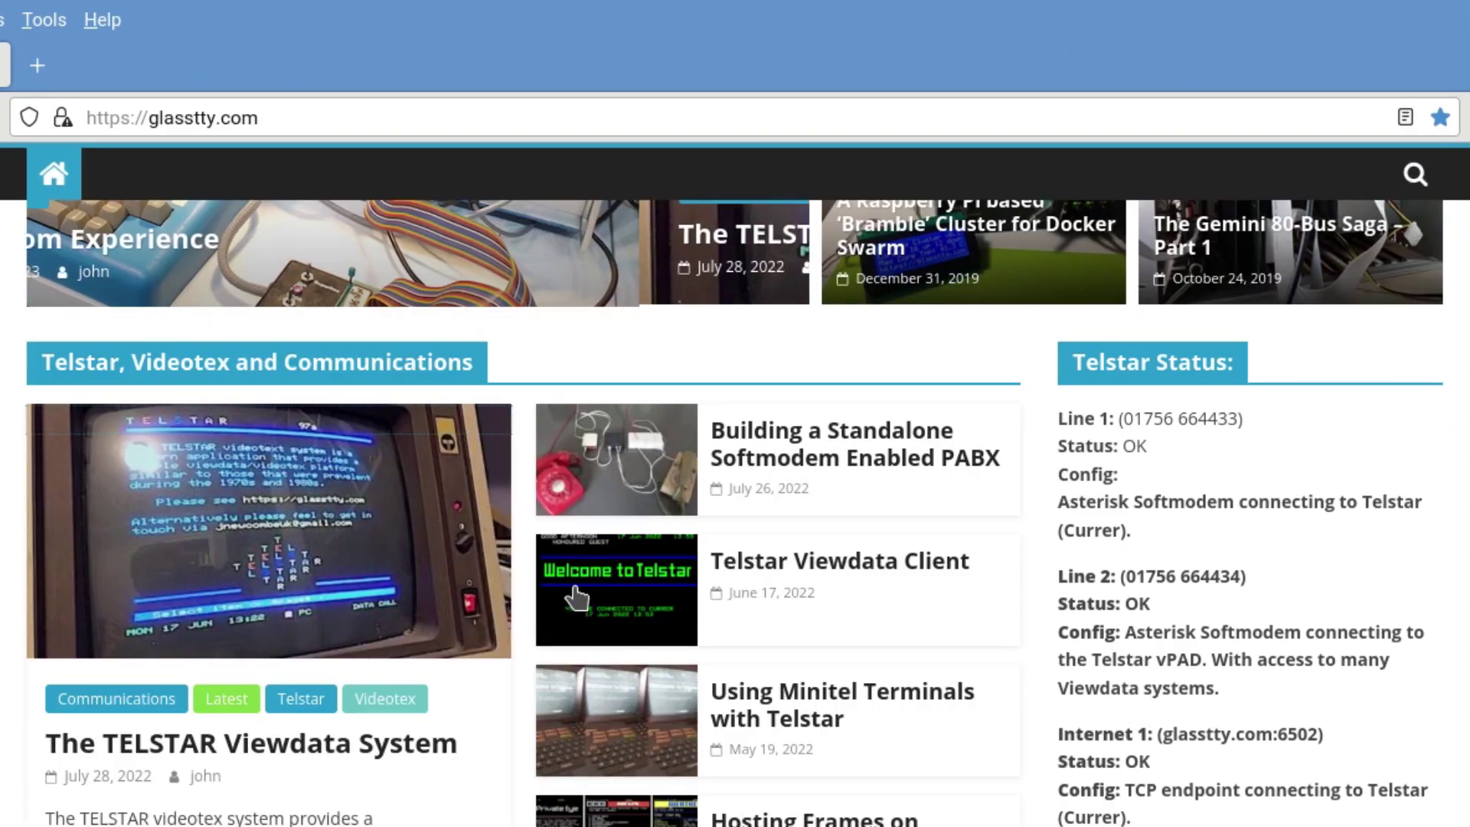
click(794, 568)
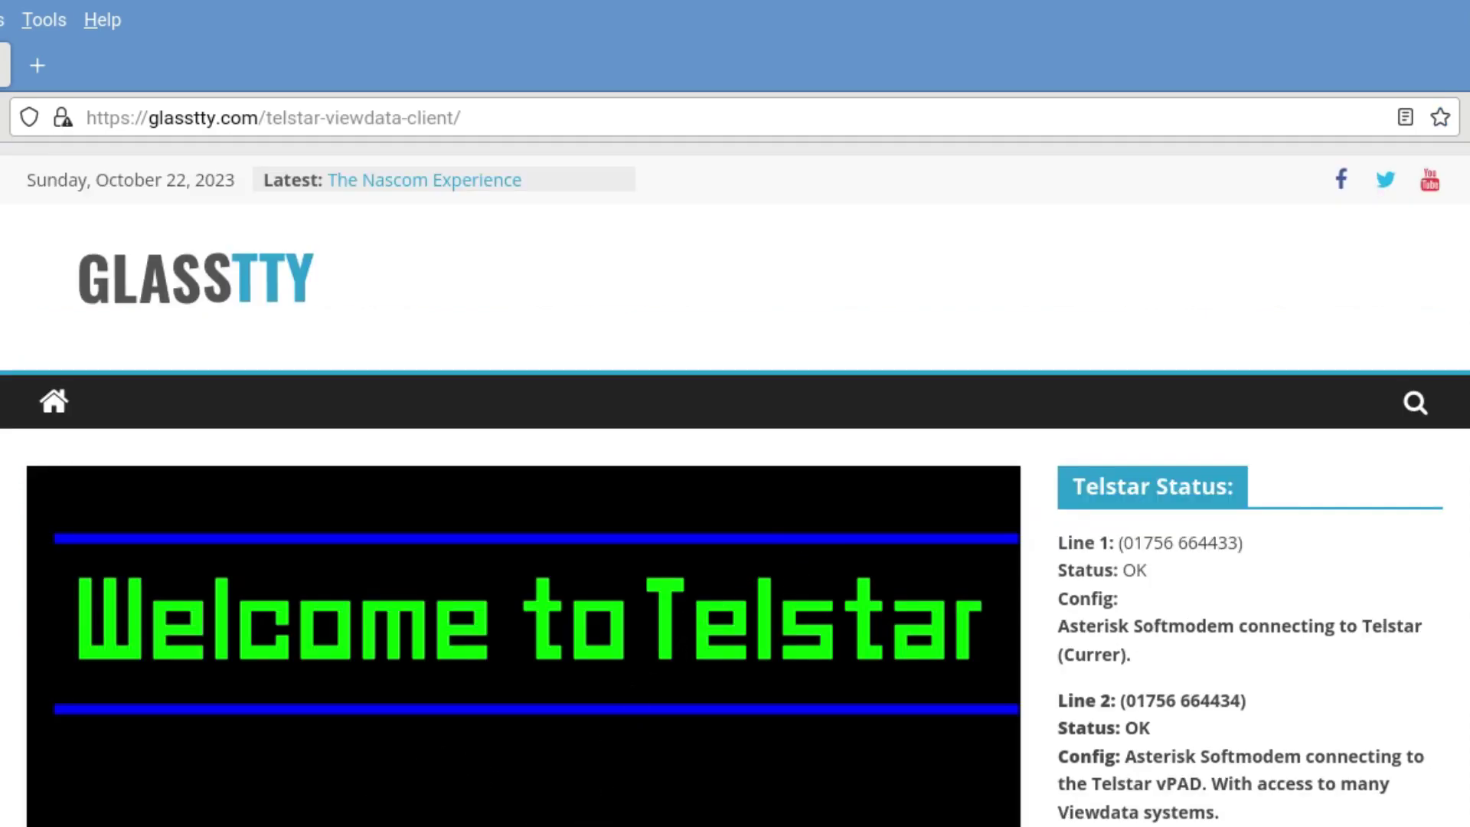
Examine the client article for supported platforms, download links, installation instructions per operating system and connection details.
scroll(736, 482, down, 10)
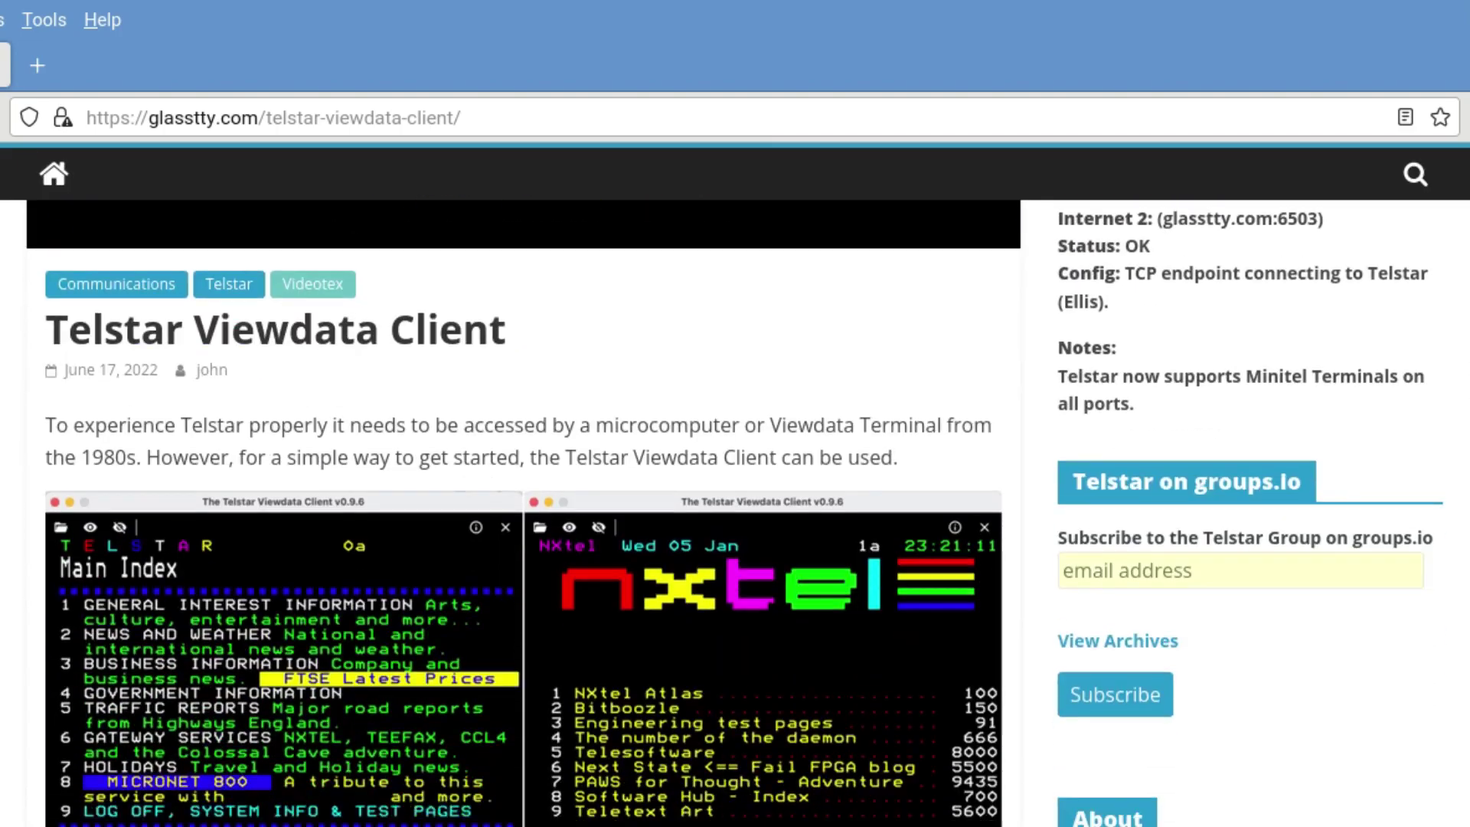
scroll(735, 482, down, 10)
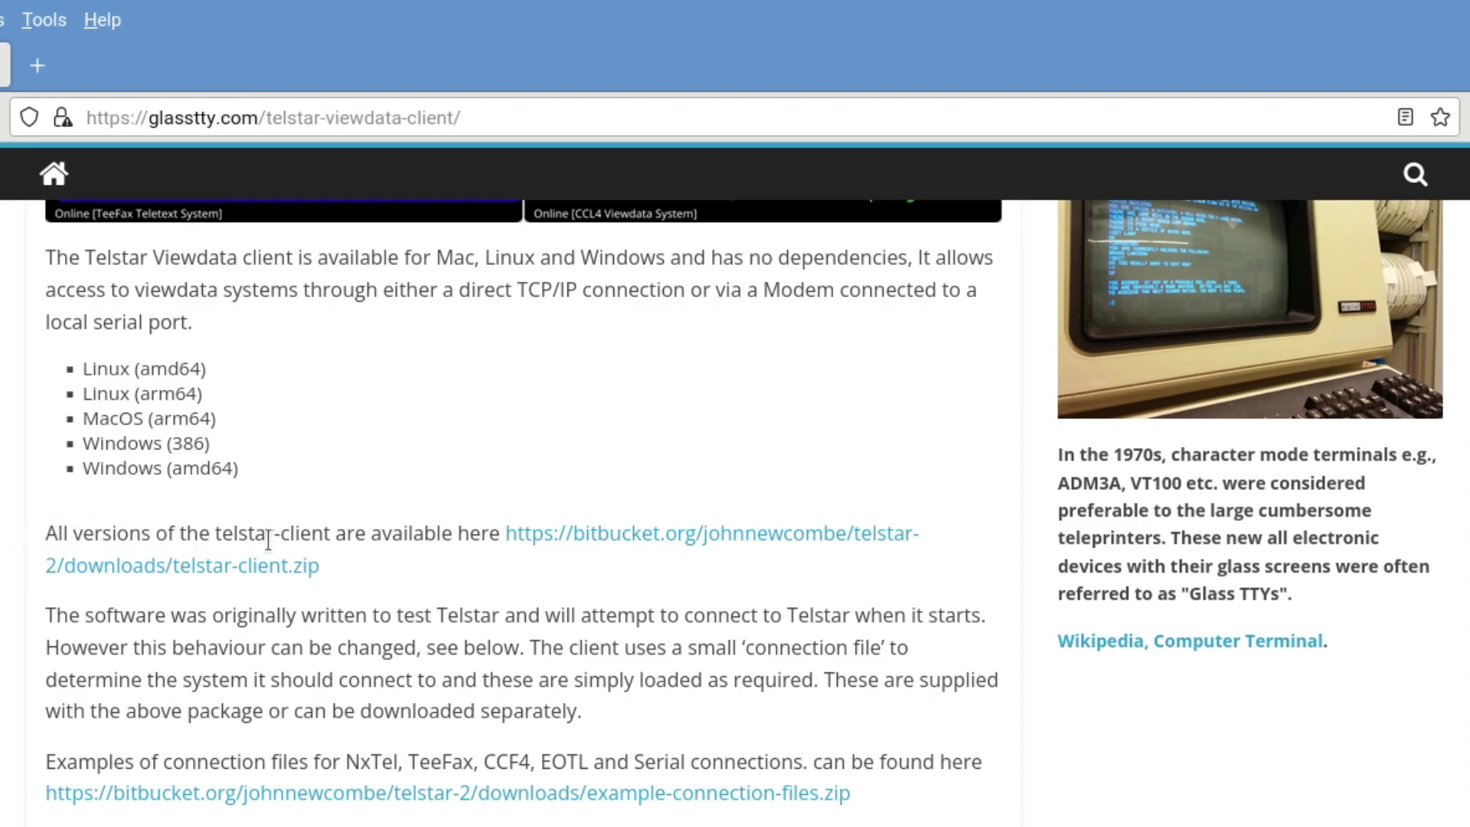
drag(47, 531, 768, 587)
click(464, 571)
scroll(524, 513, down, 6)
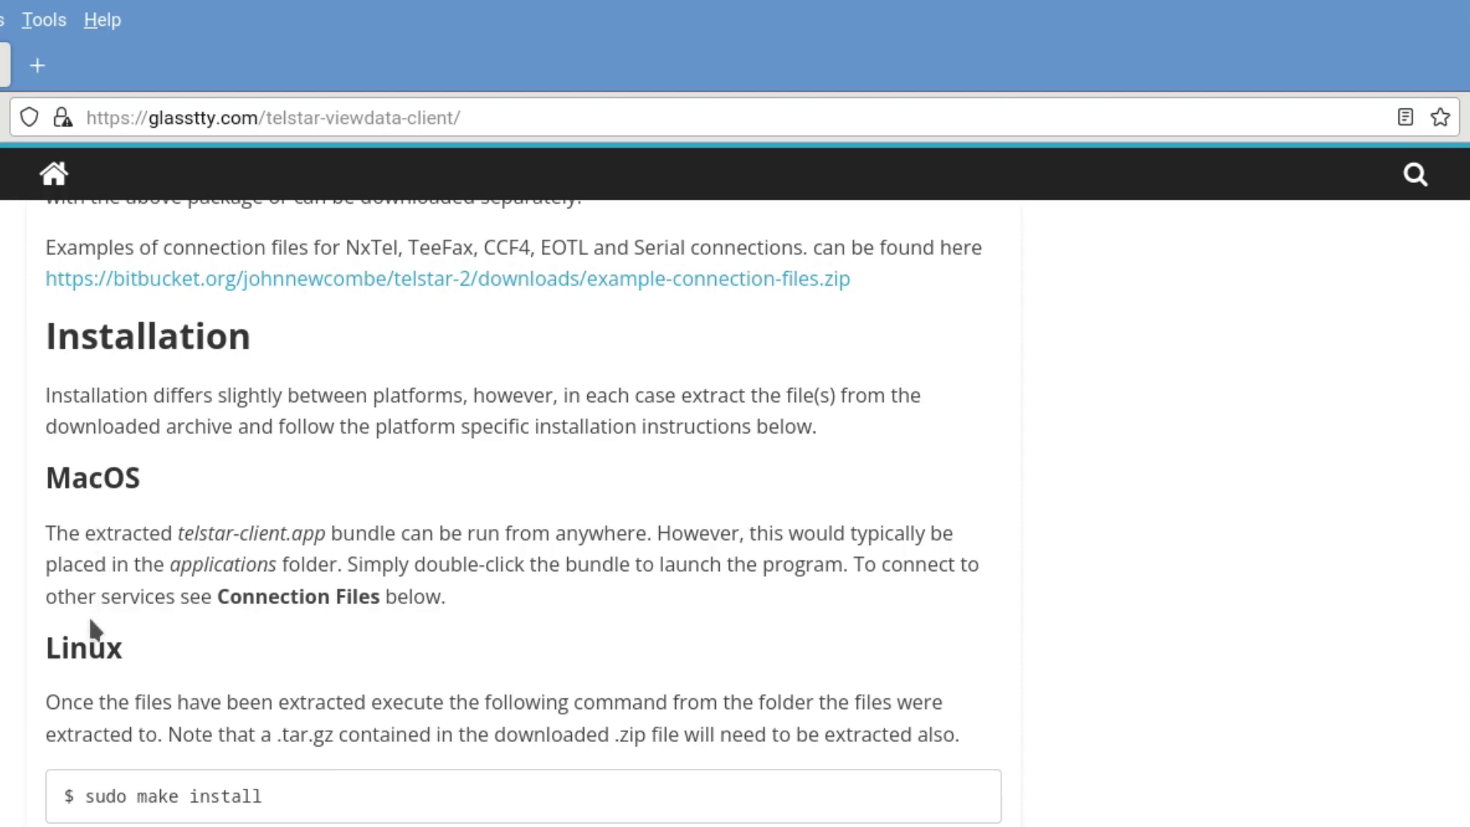
scroll(130, 695, down, 10)
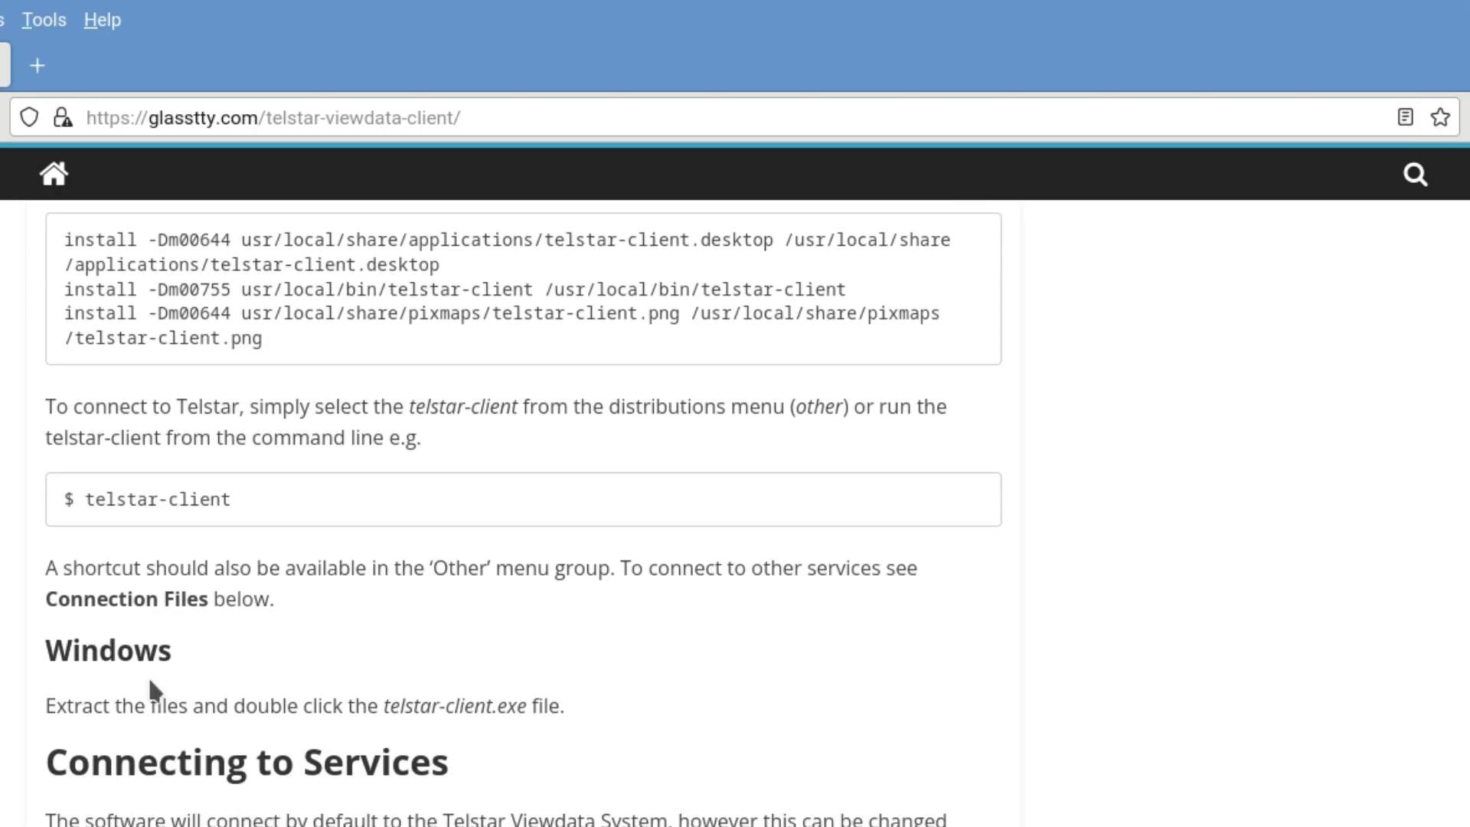
scroll(524, 514, down, 7)
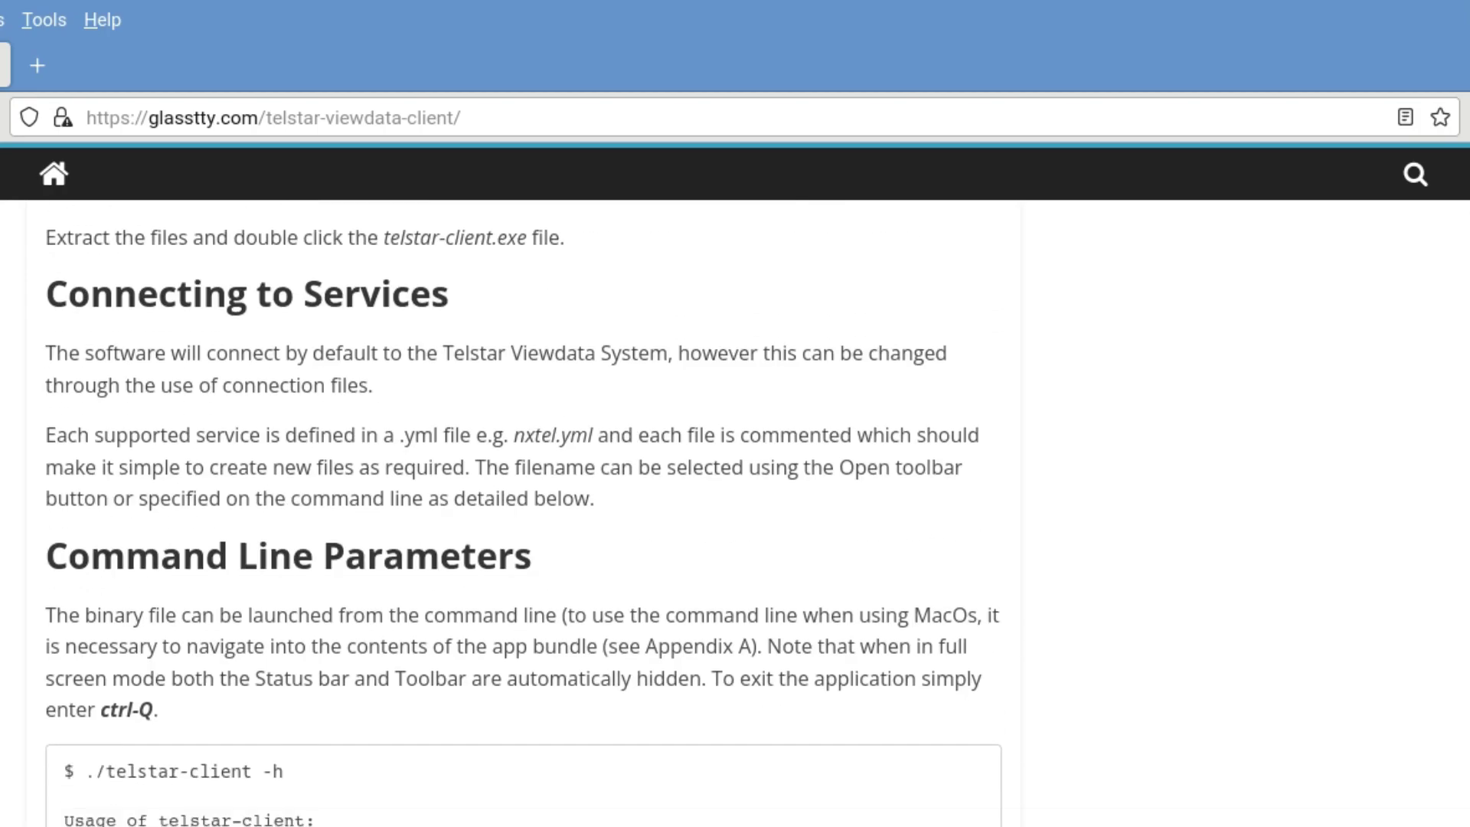
Download the telstar-client.zip archive containing all versions of the client.
scroll(524, 513, up, 13)
scroll(265, 743, up, 11)
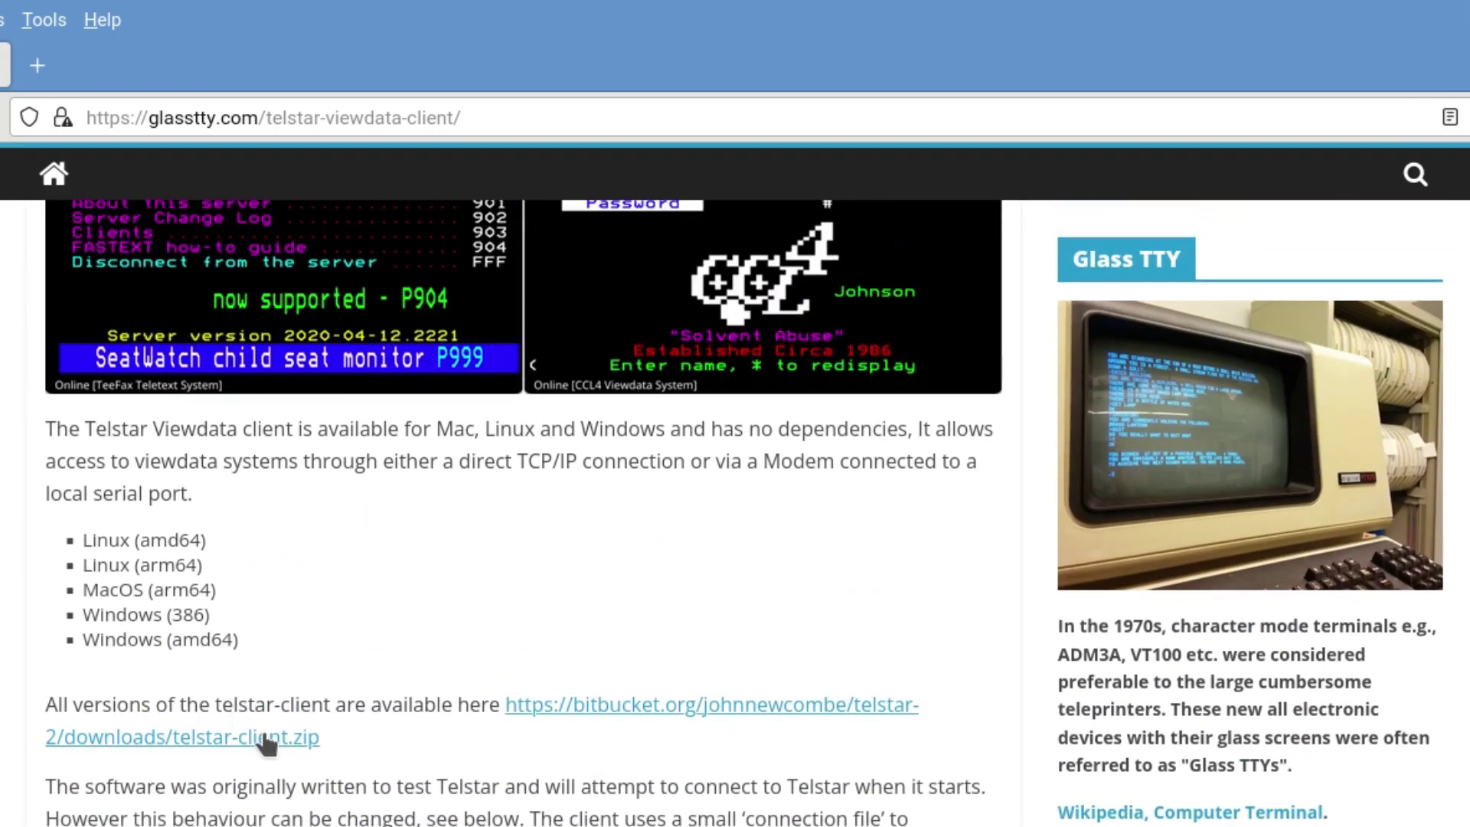
click(265, 741)
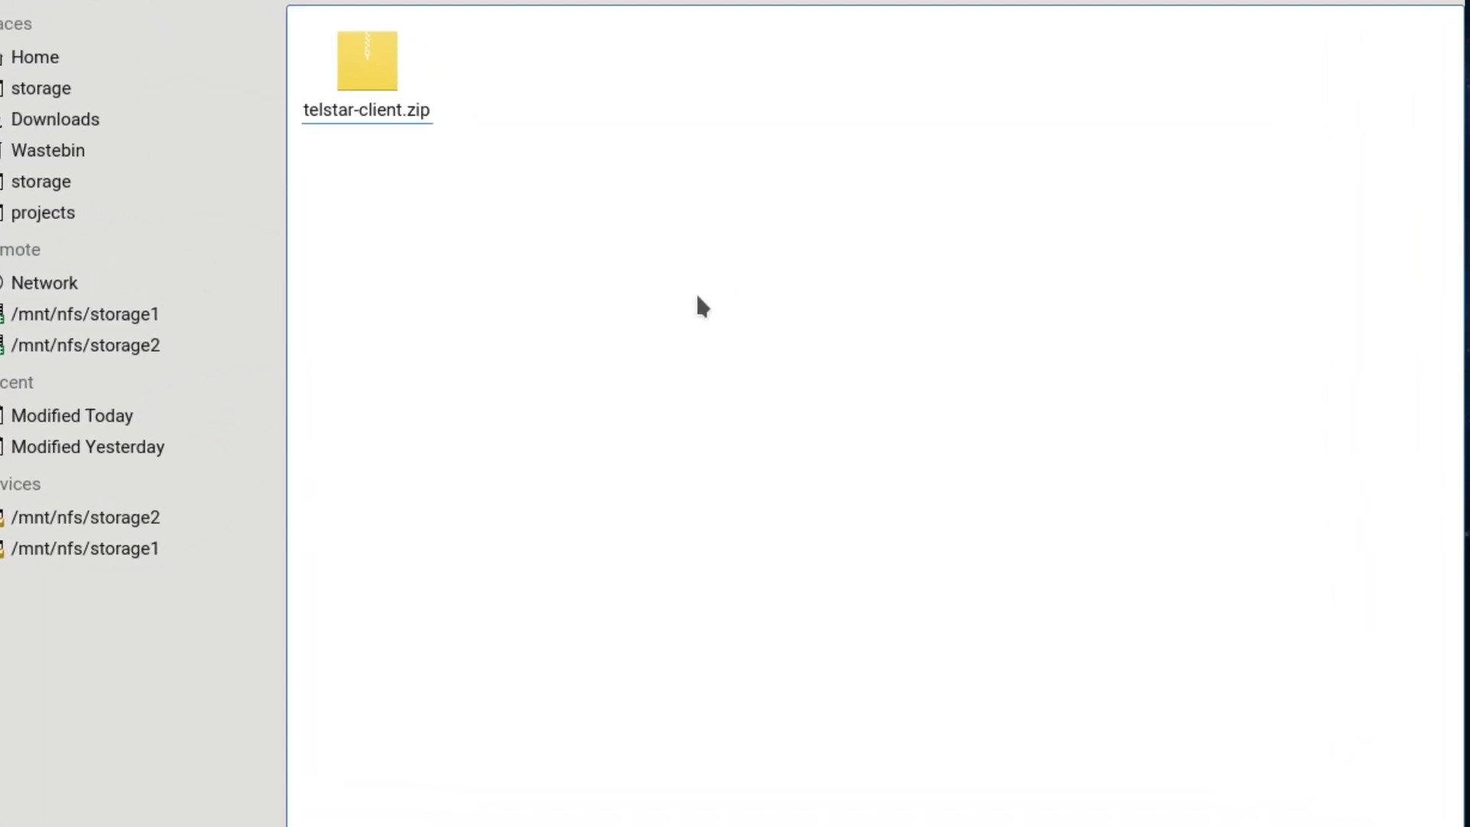
Extract telstar-client.zip into its current folder and open the resulting telstar-client-1.6.2 folder.
right_click(366, 39)
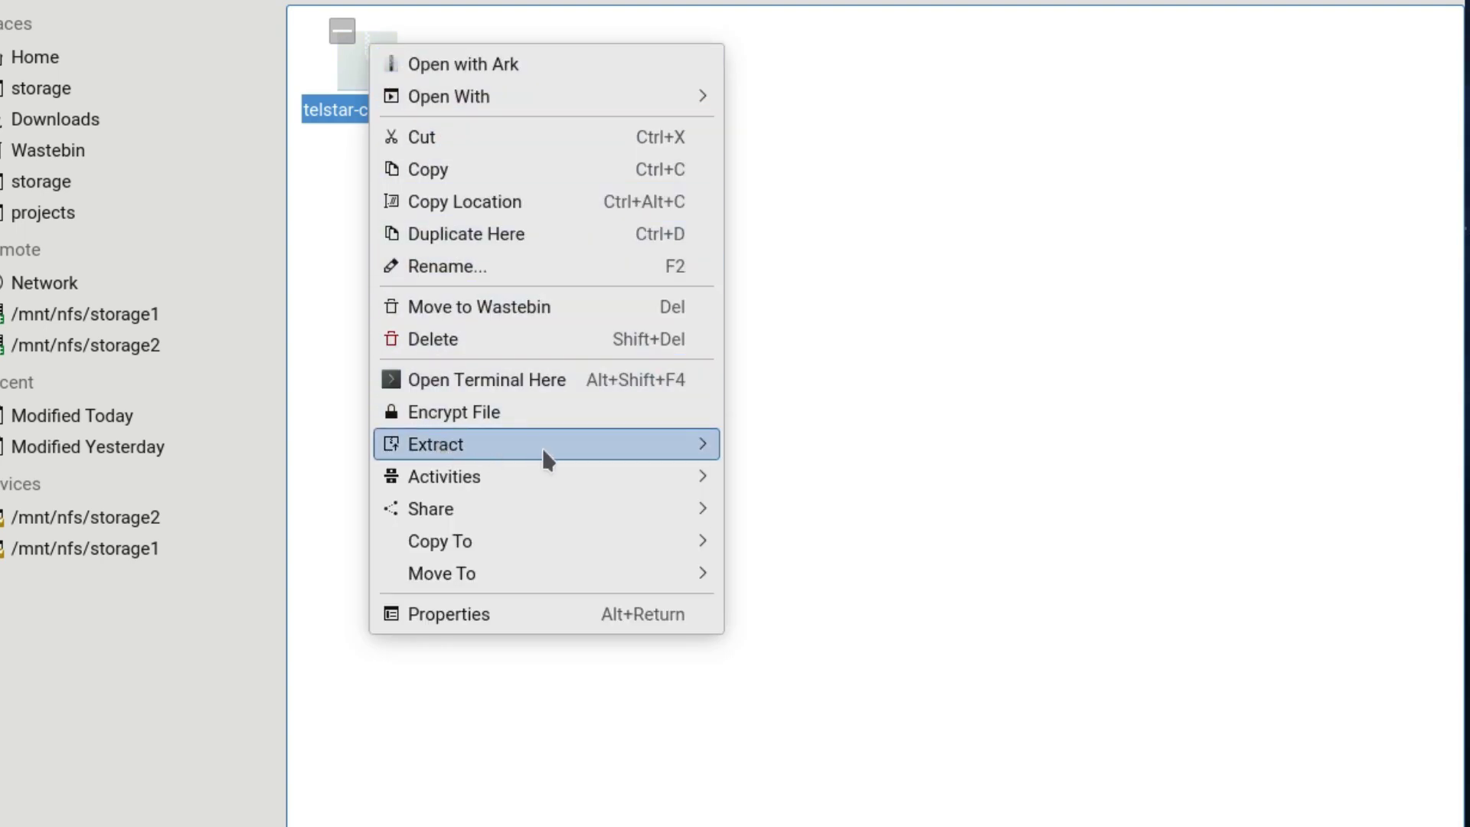
mouse_move(542, 447)
click(810, 451)
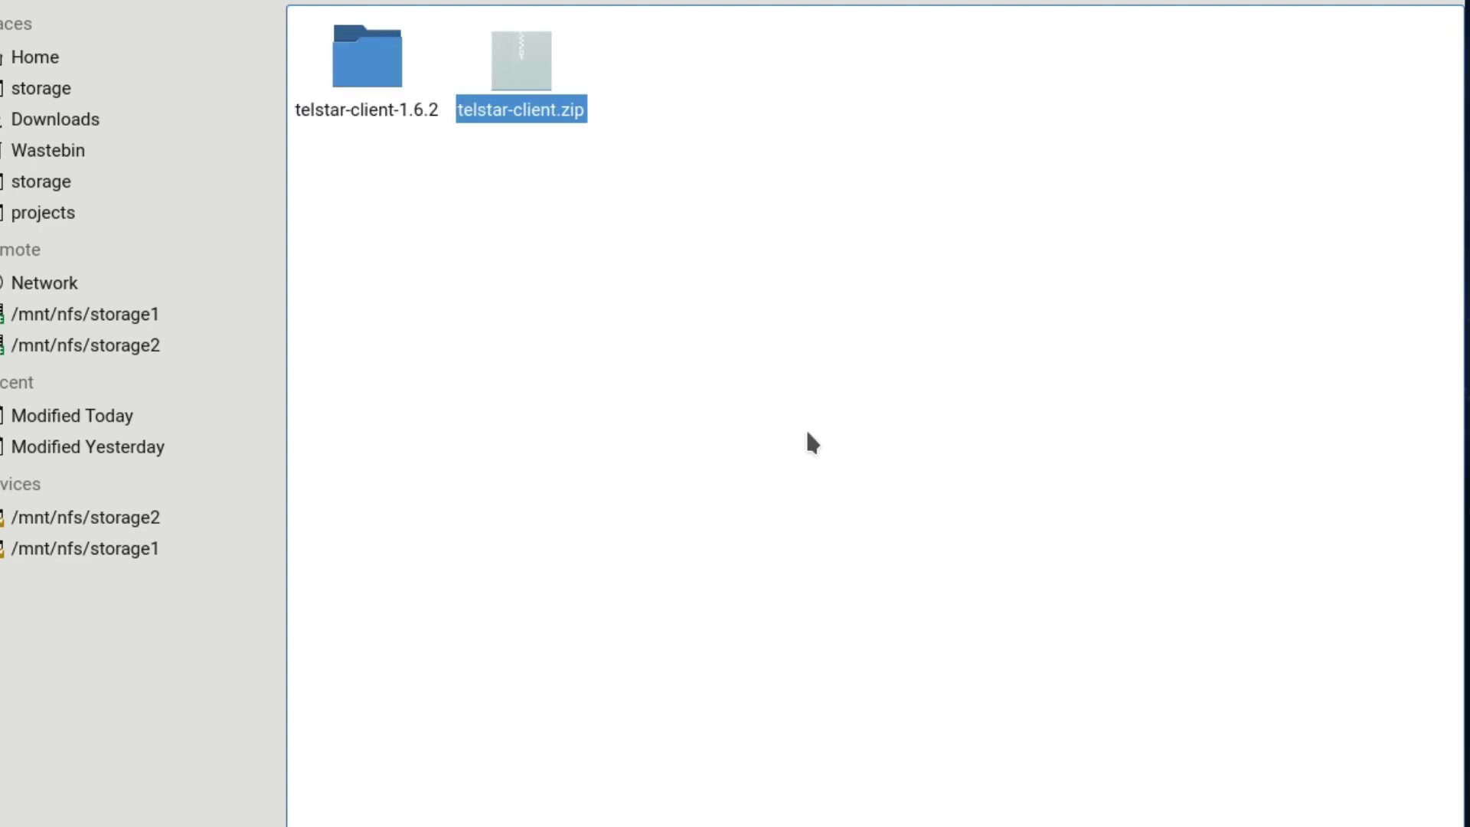
double_click(376, 57)
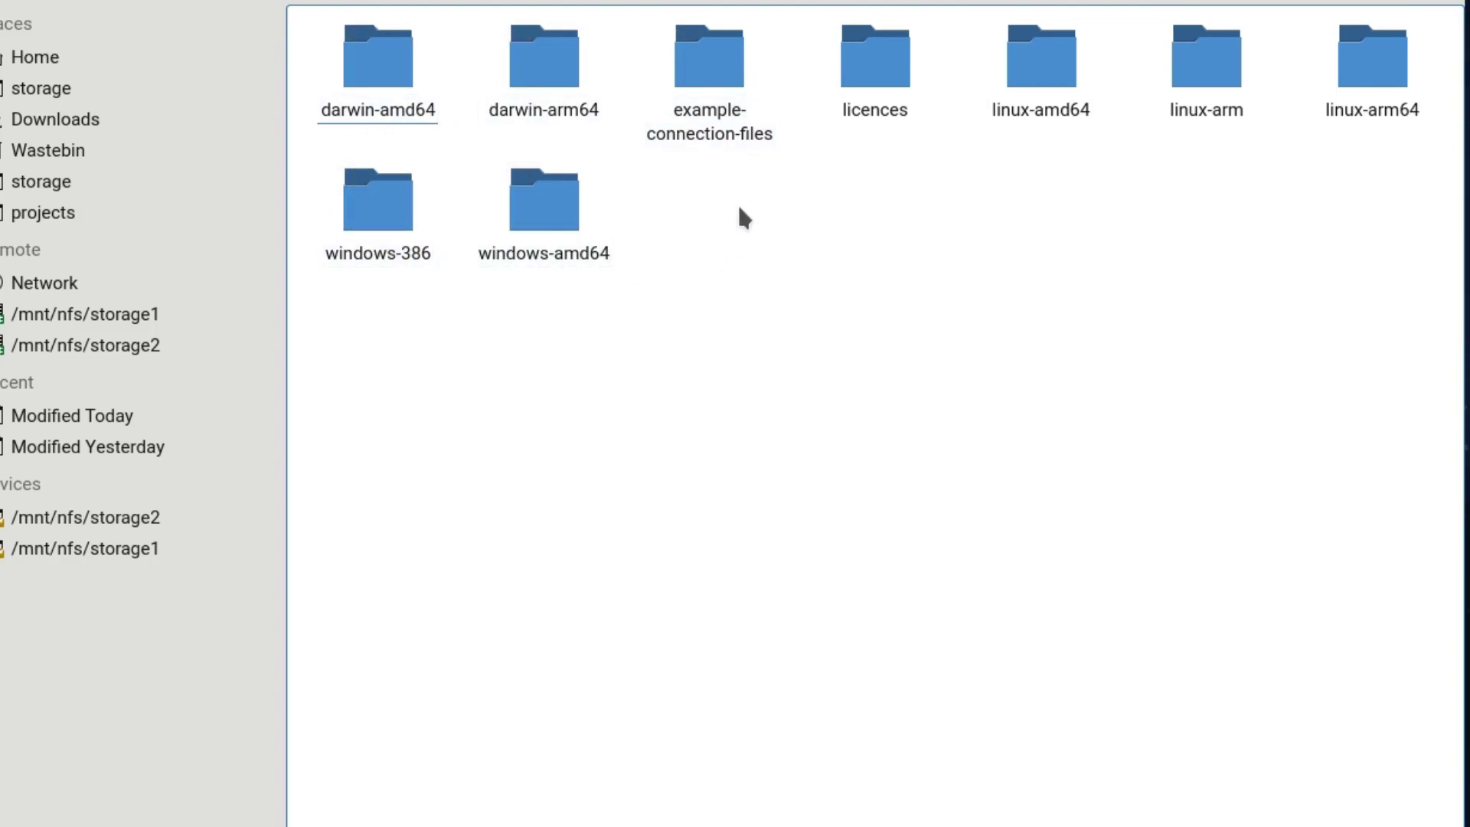
View the contents of the example-connection-files folder and return to the parent folder.
double_click(712, 57)
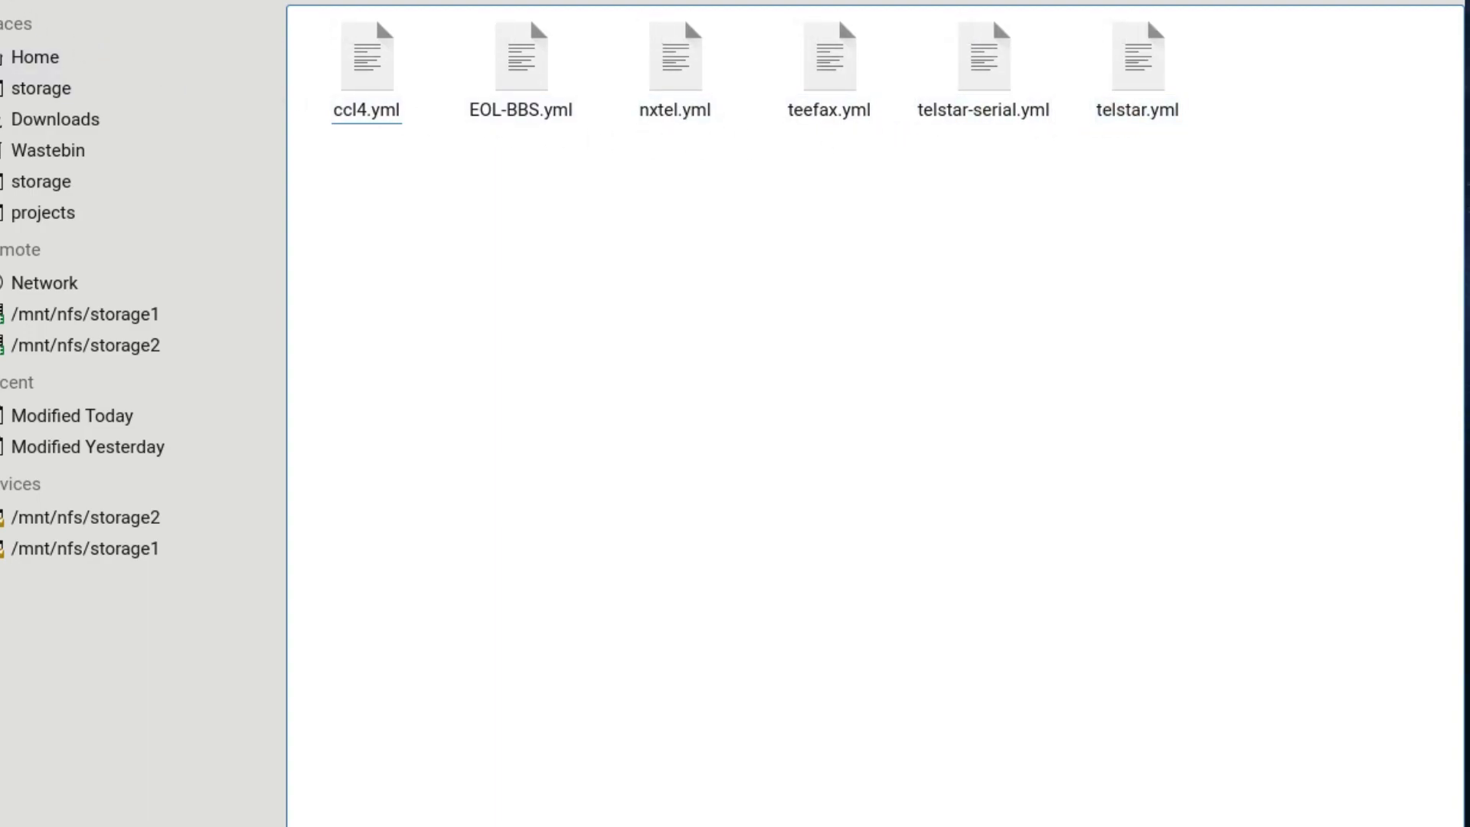
key(alt+Up)
click(734, 300)
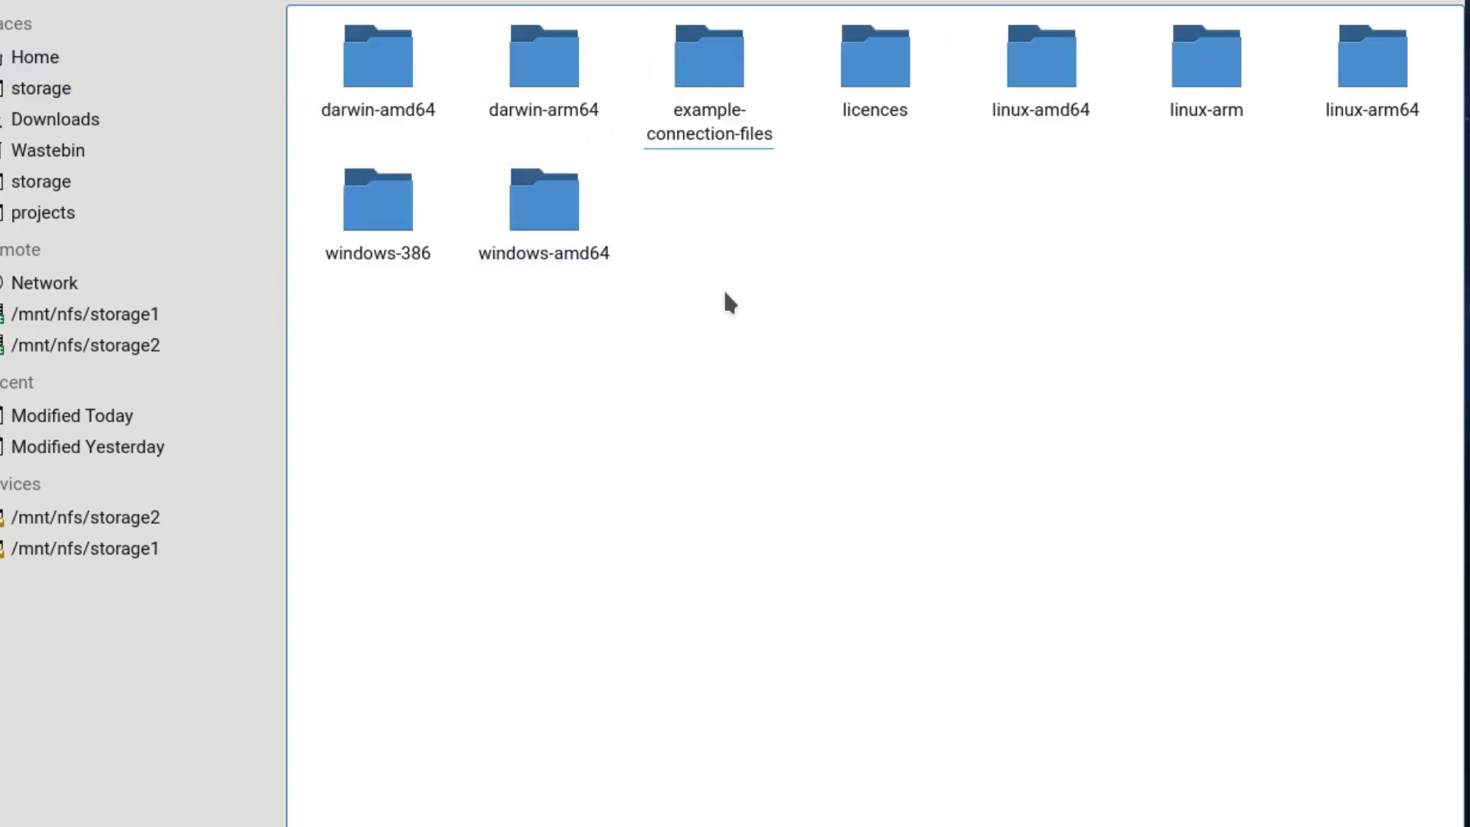
Open the windows-amd64 folder and extract telstar-client.exe.zip in place.
click(552, 213)
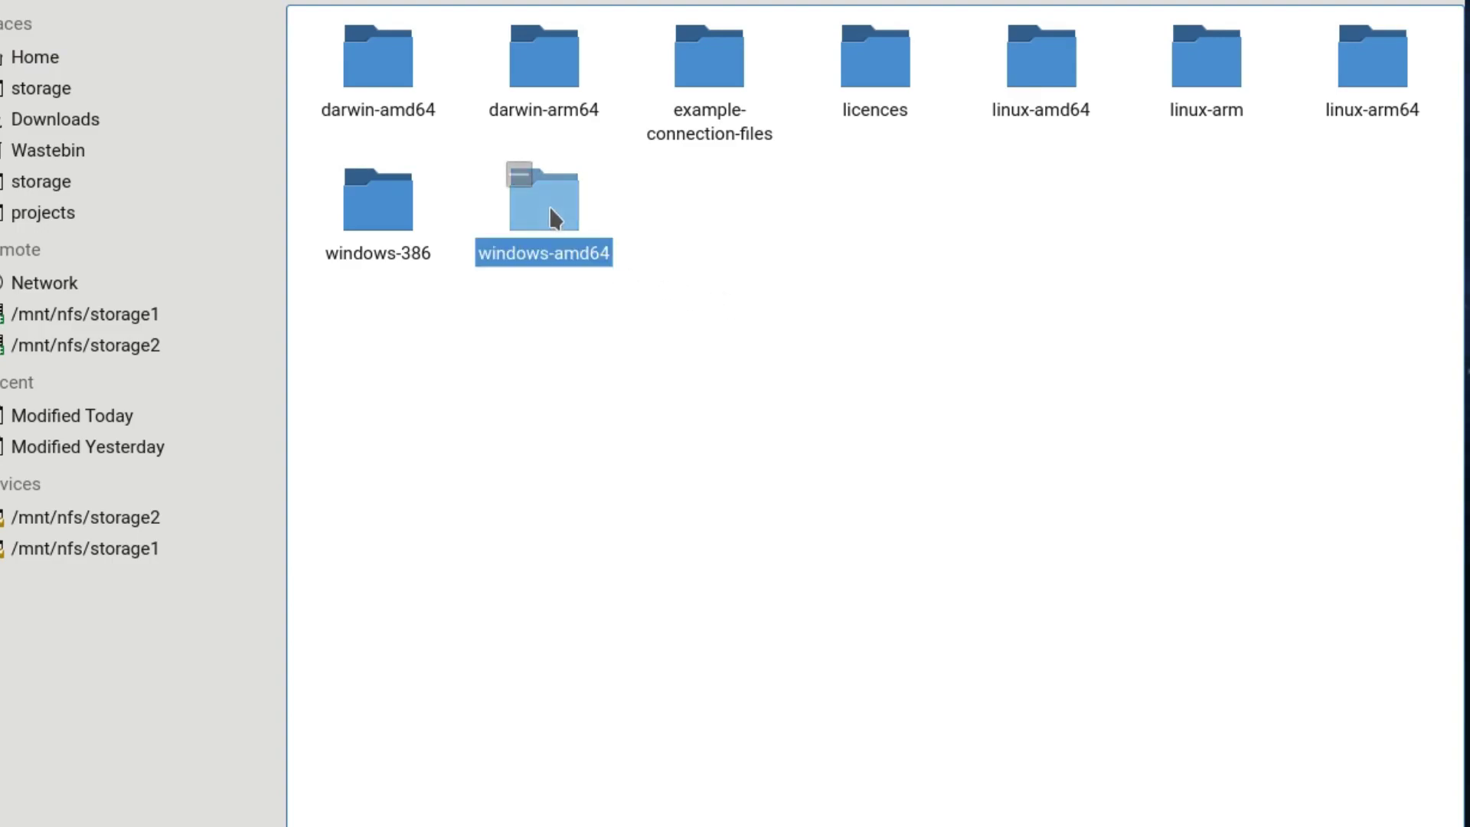
double_click(551, 210)
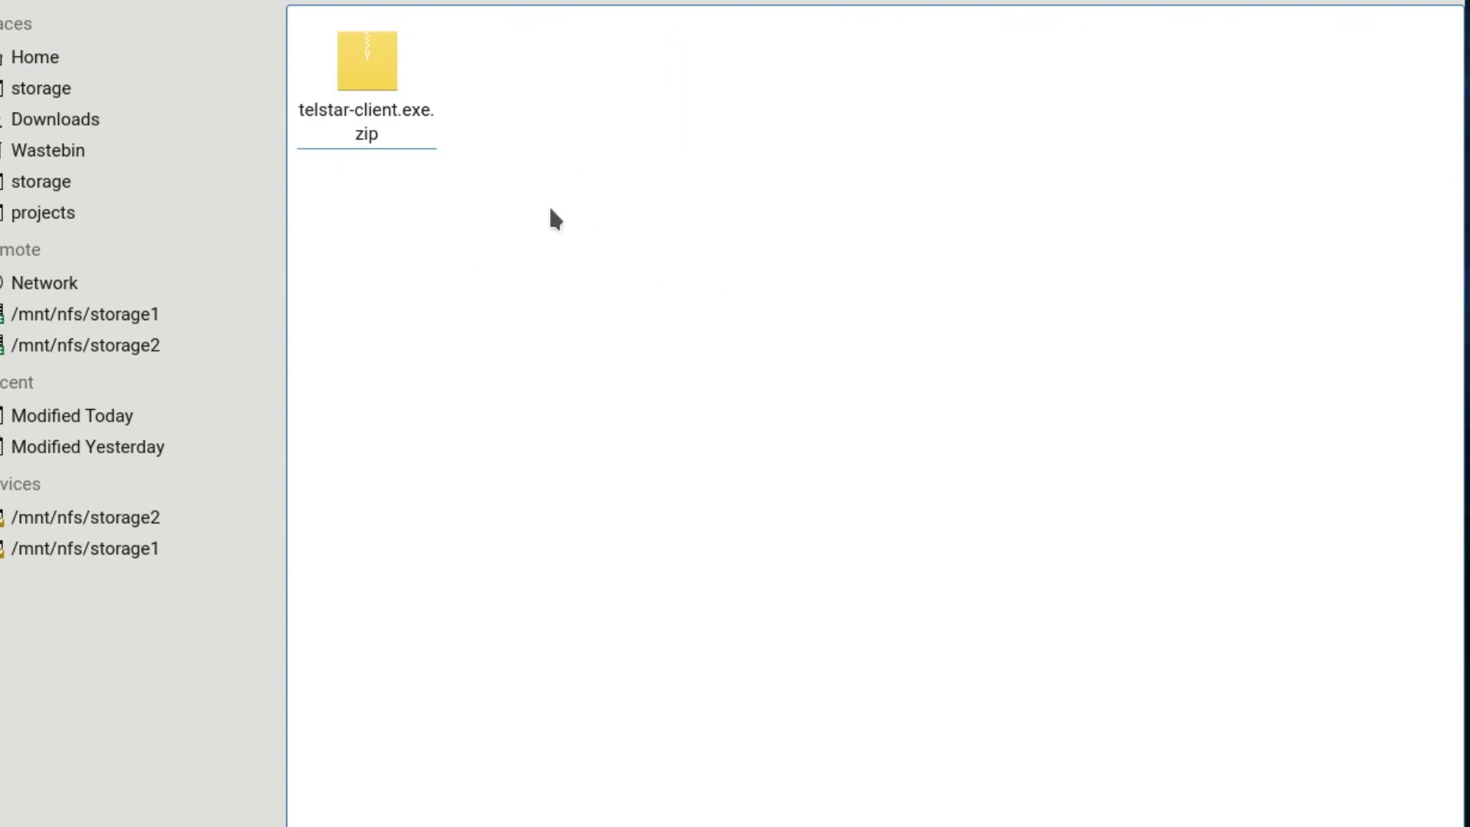
right_click(368, 59)
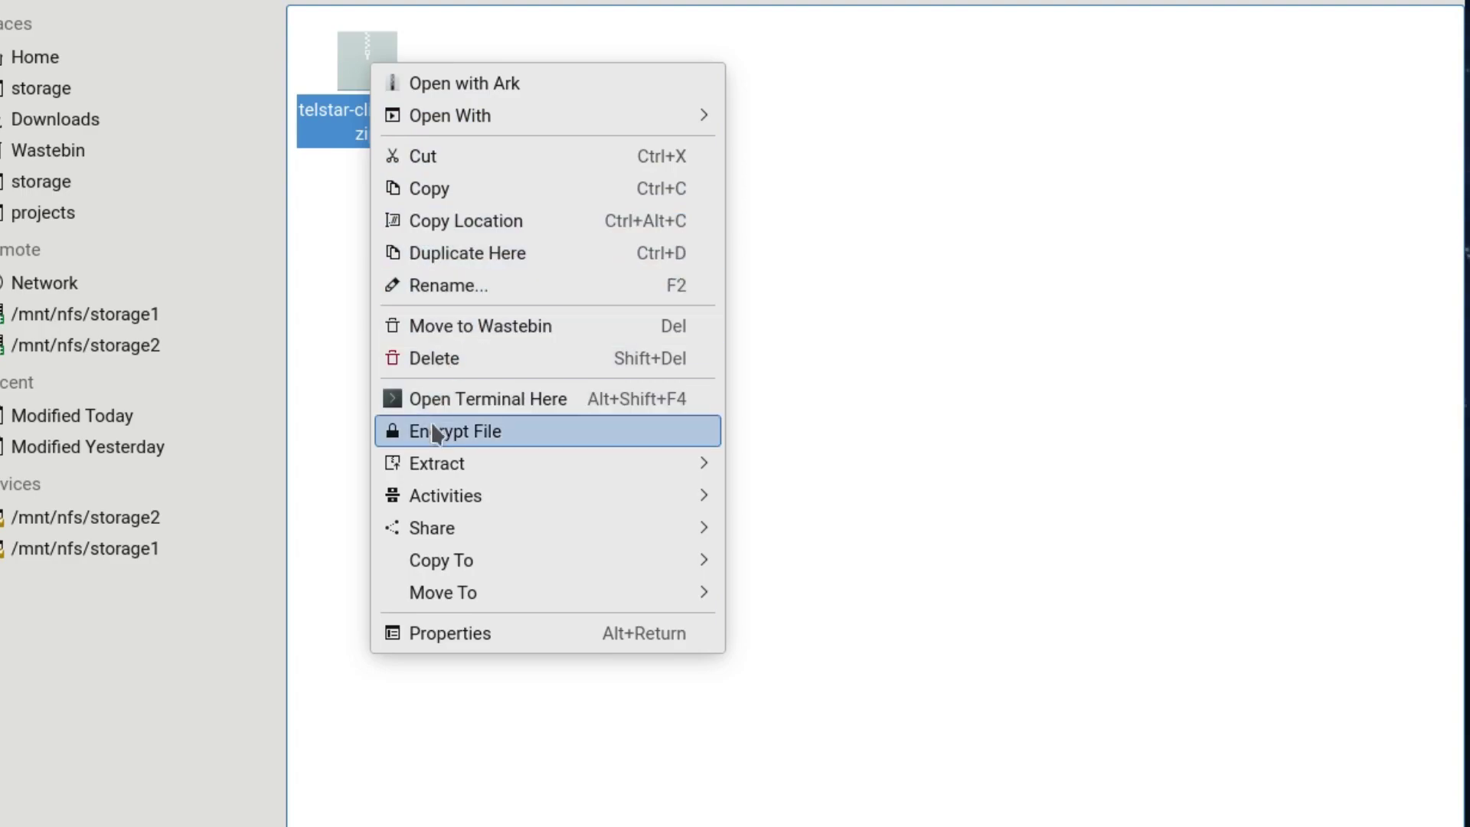
mouse_move(421, 463)
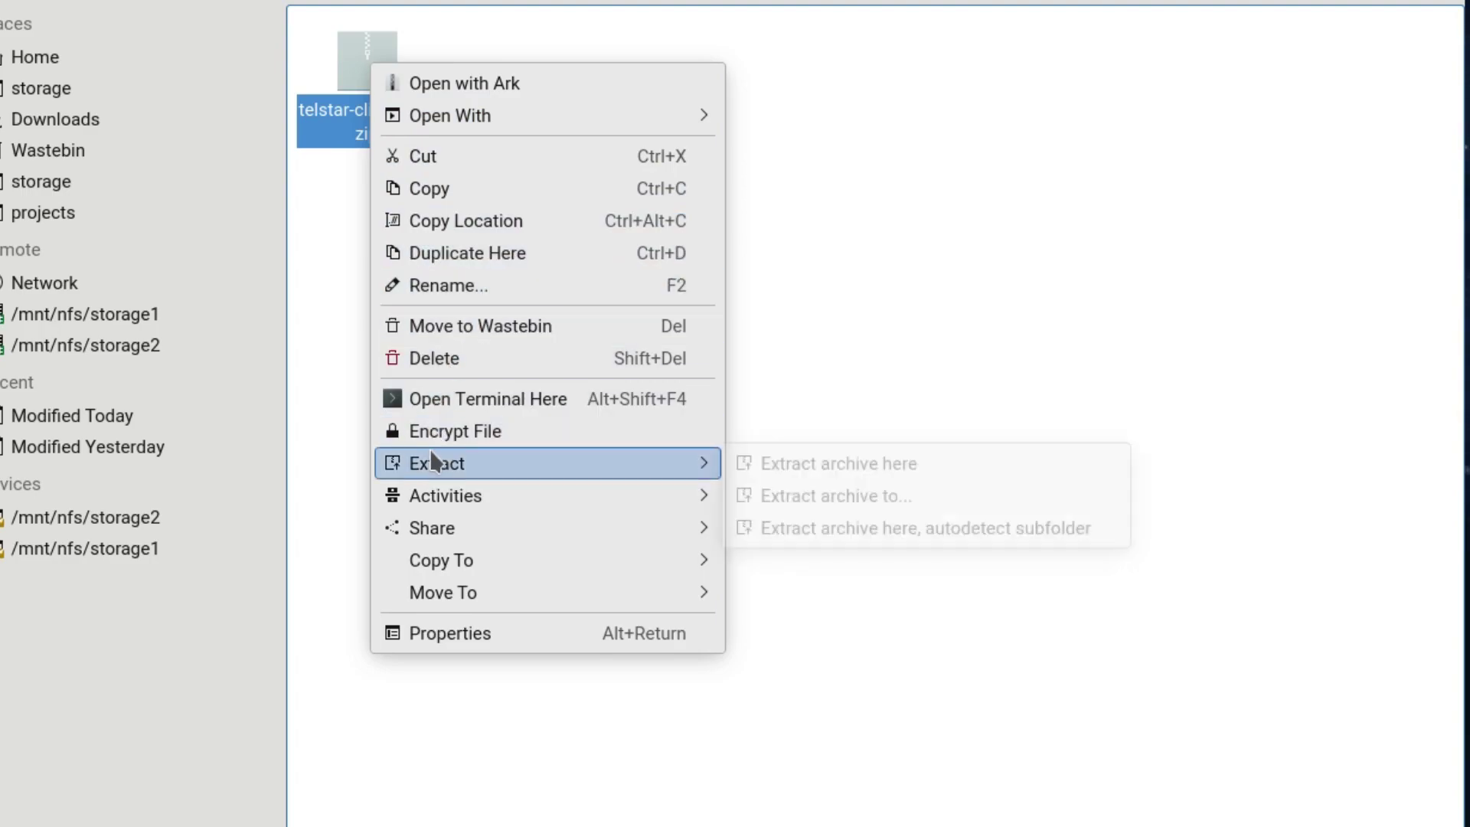
click(794, 462)
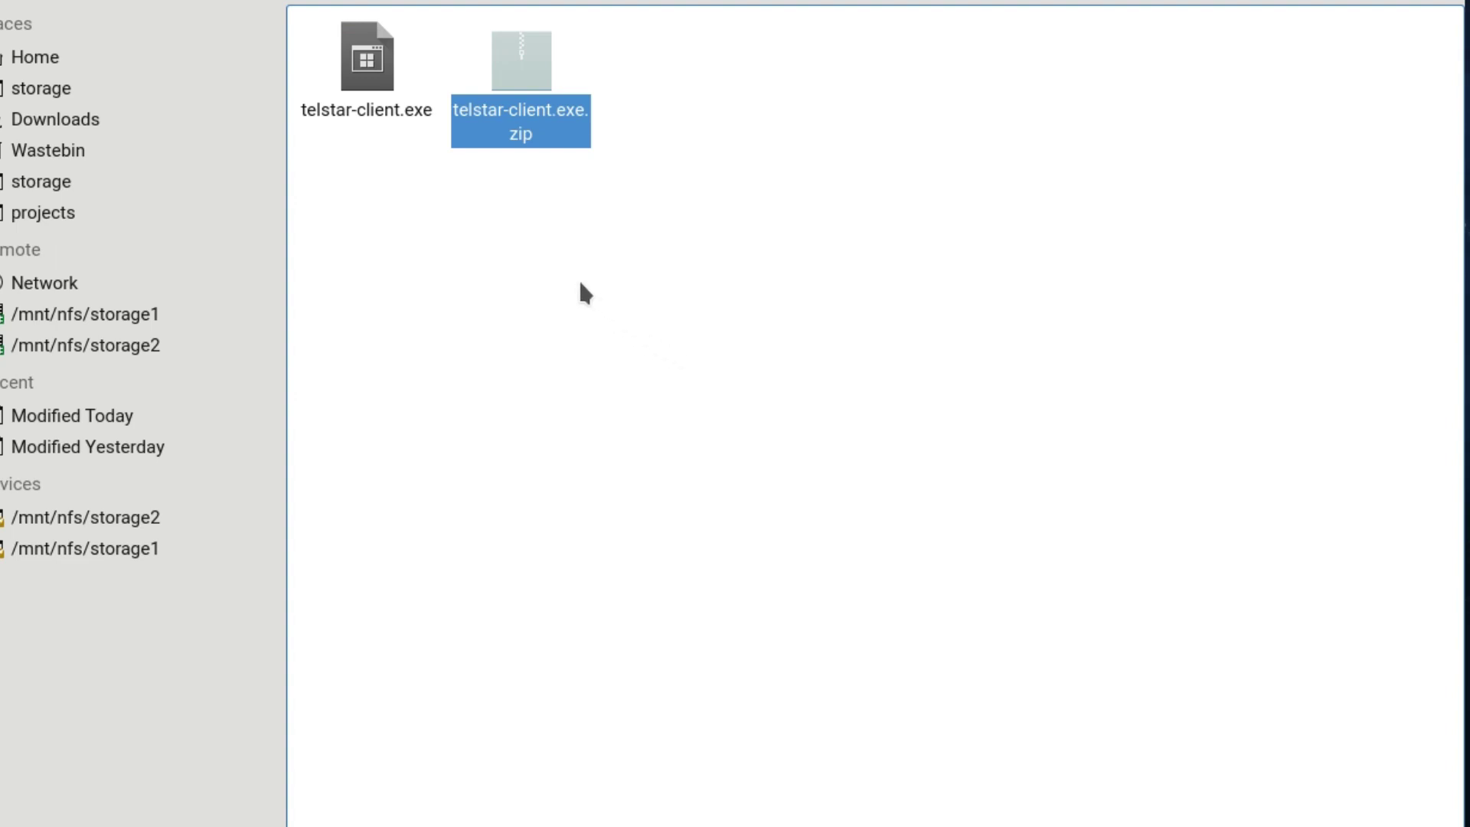
Launch telstar-client.exe with the Wine Windows Program Loader.
click(560, 260)
click(387, 89)
right_click(385, 73)
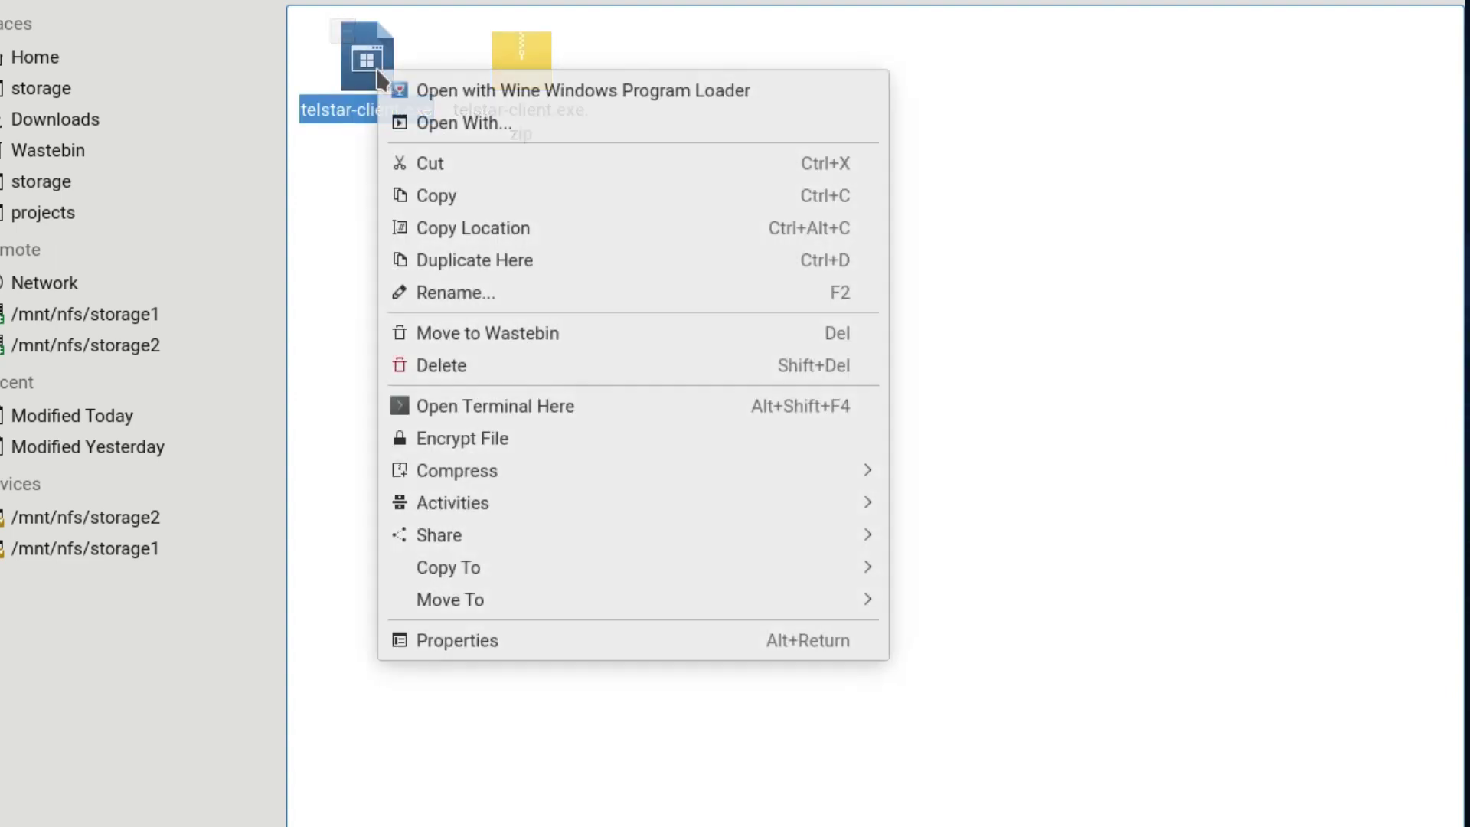
click(428, 93)
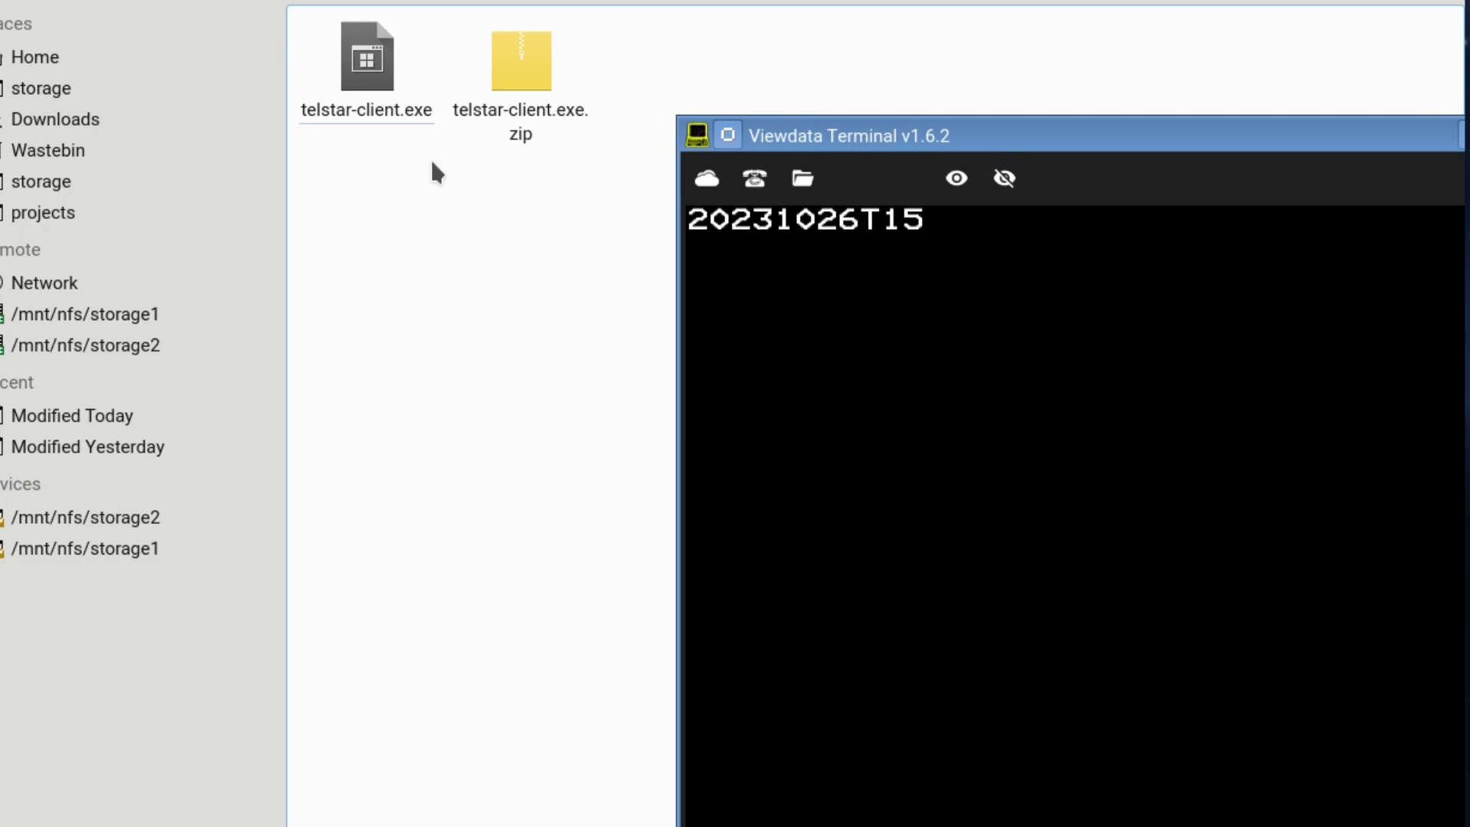
Reposition the Viewdata Terminal window and continue past the Telstar welcome page to the Main Index.
drag(924, 135, 708, 88)
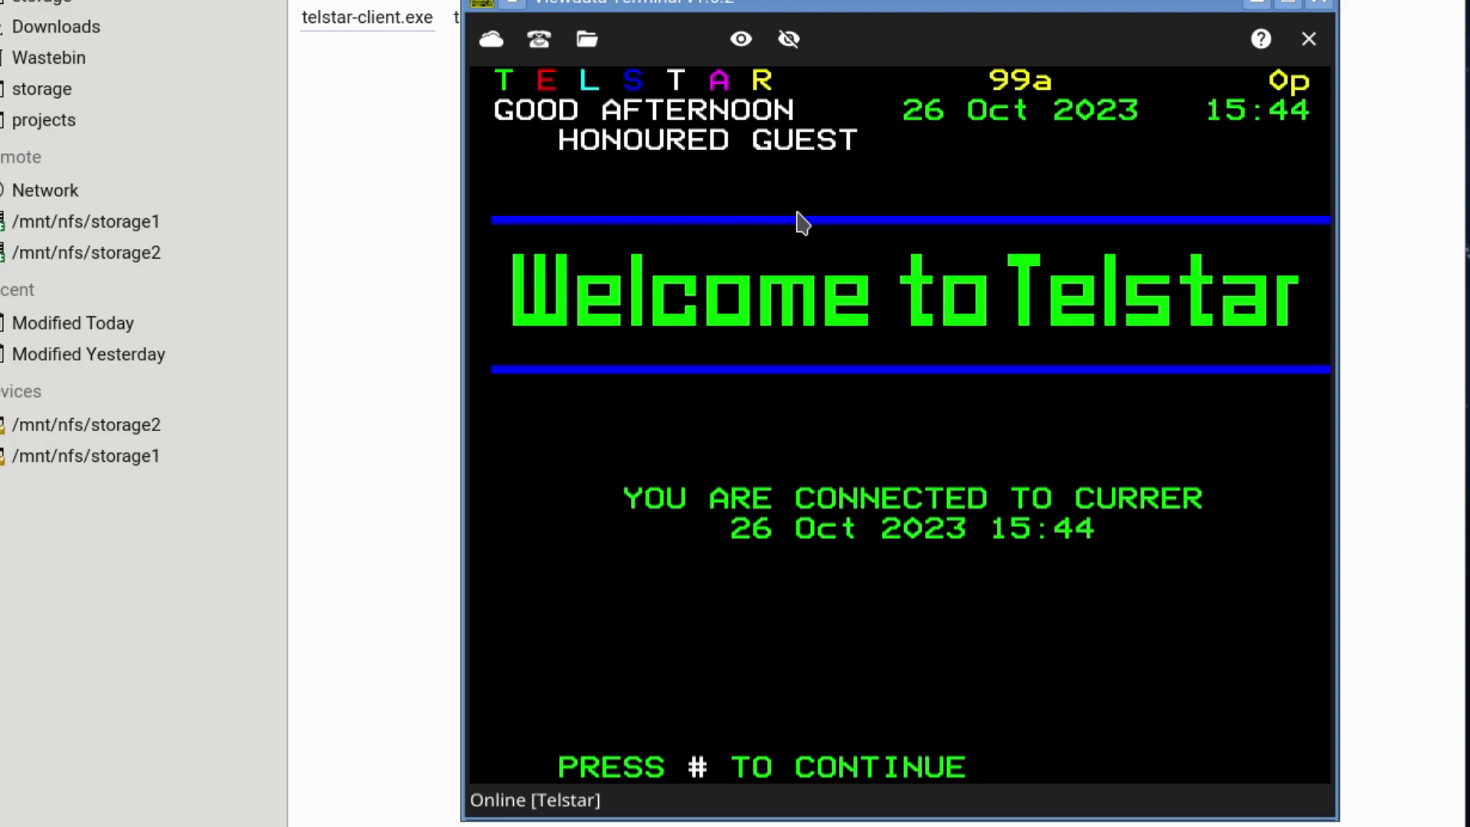
key(numbersign)
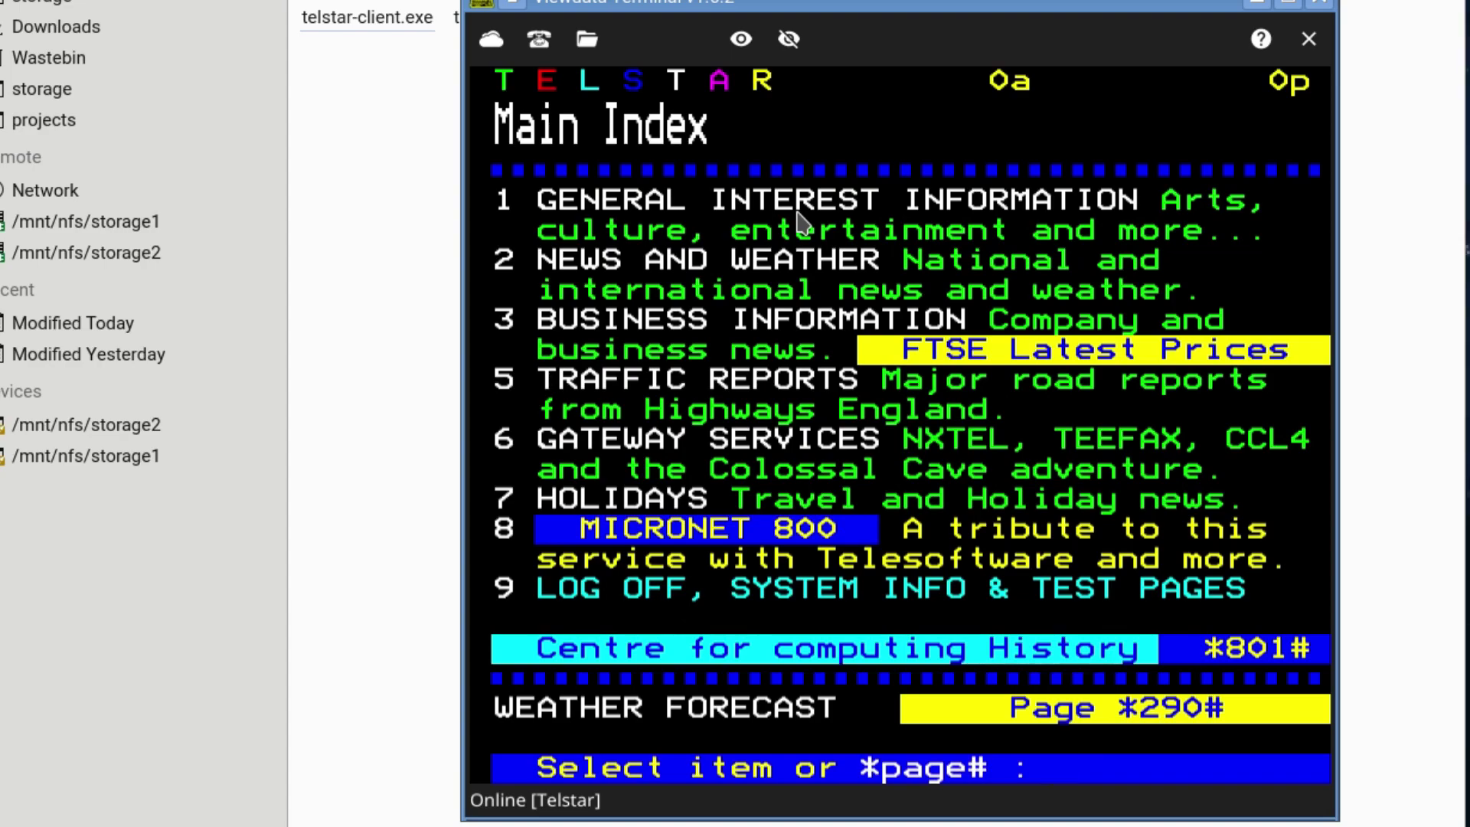
Go through the MICRONET 800 welcome page to its services guide, view the Telesoftware Index, and return to the guide.
key(8)
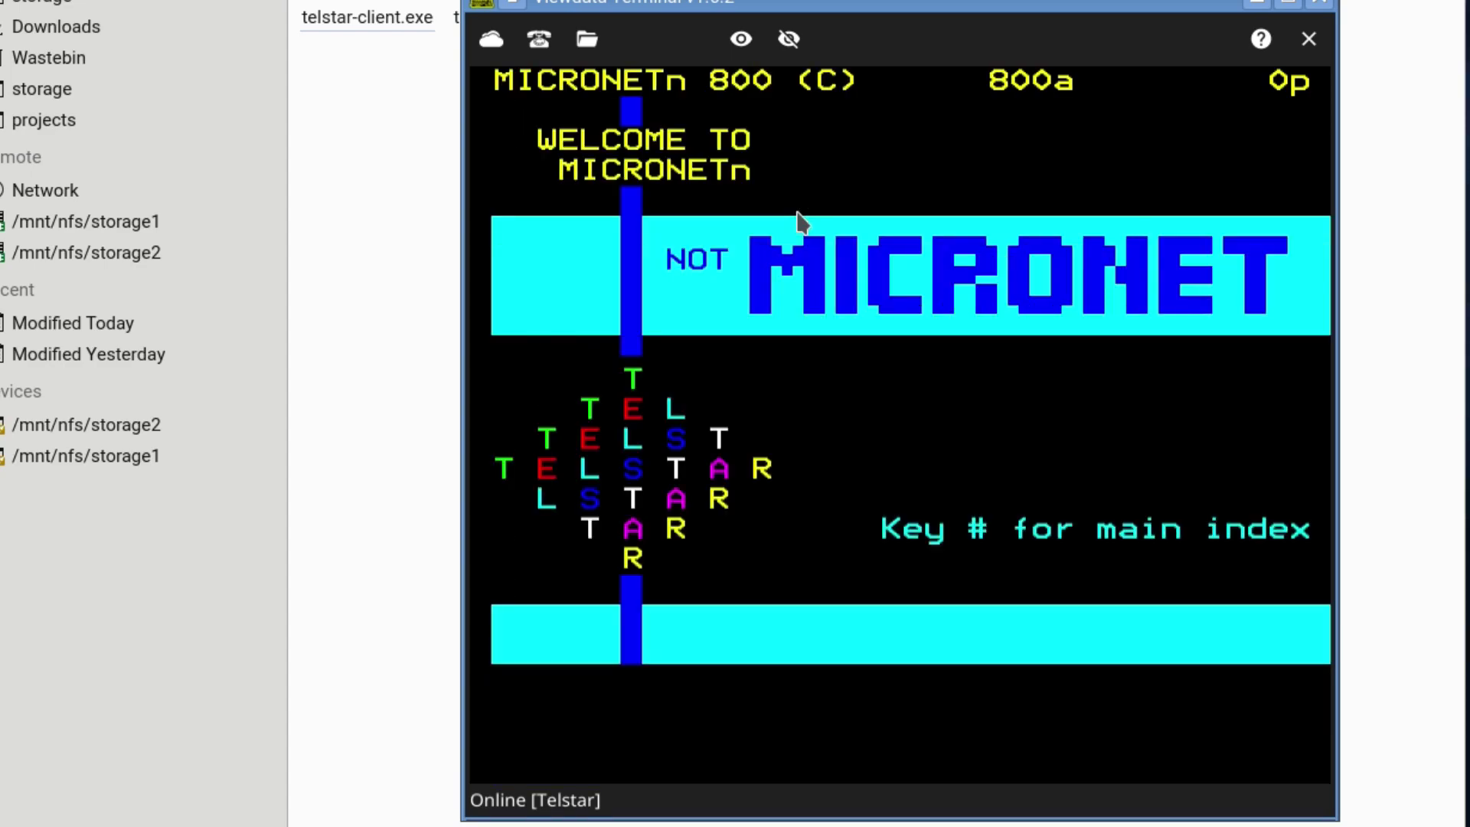
key(numbersign)
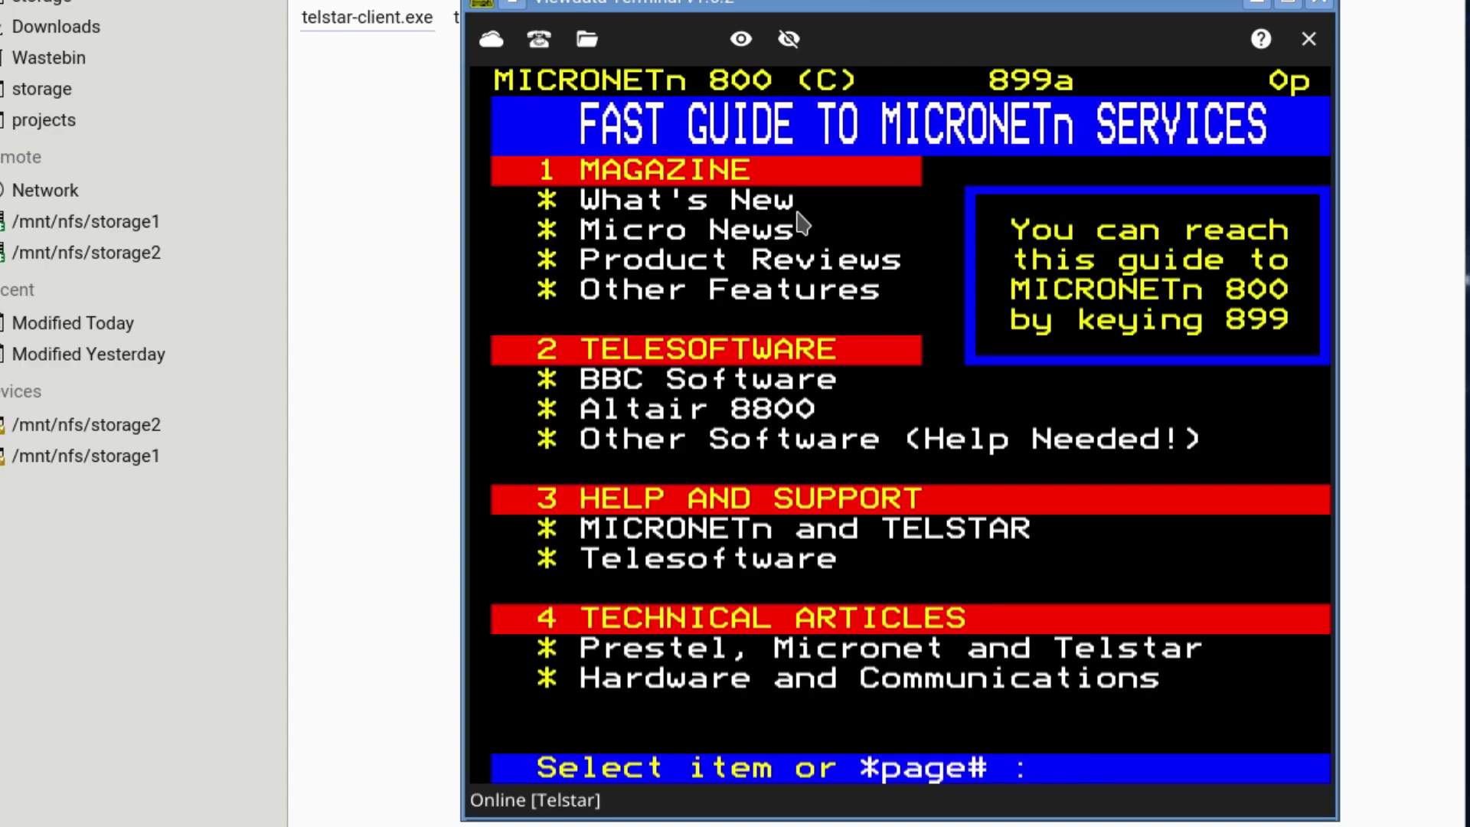
key(2)
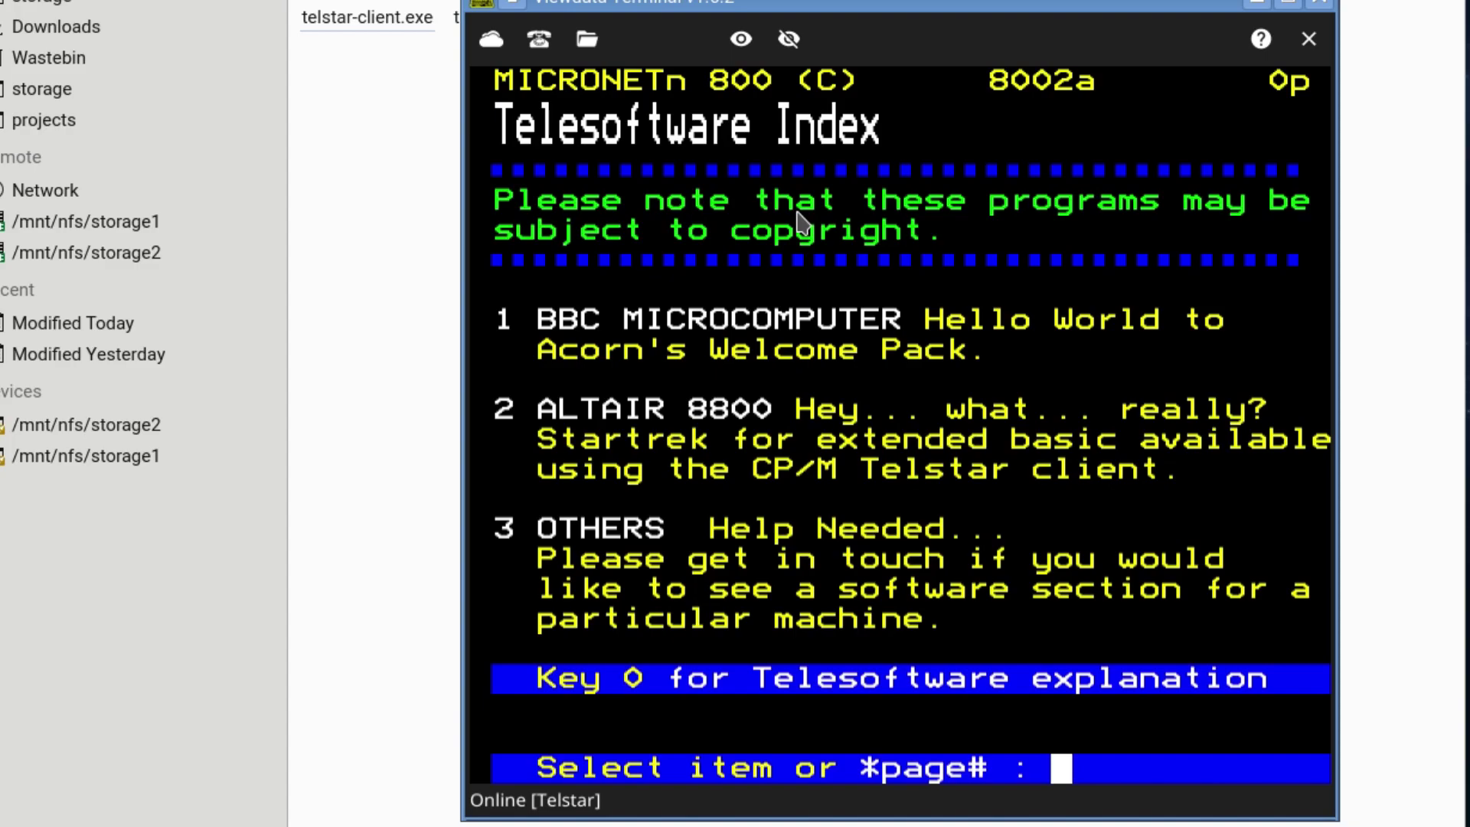
key(asterisk)
key(numbersign)
key(numbersign)
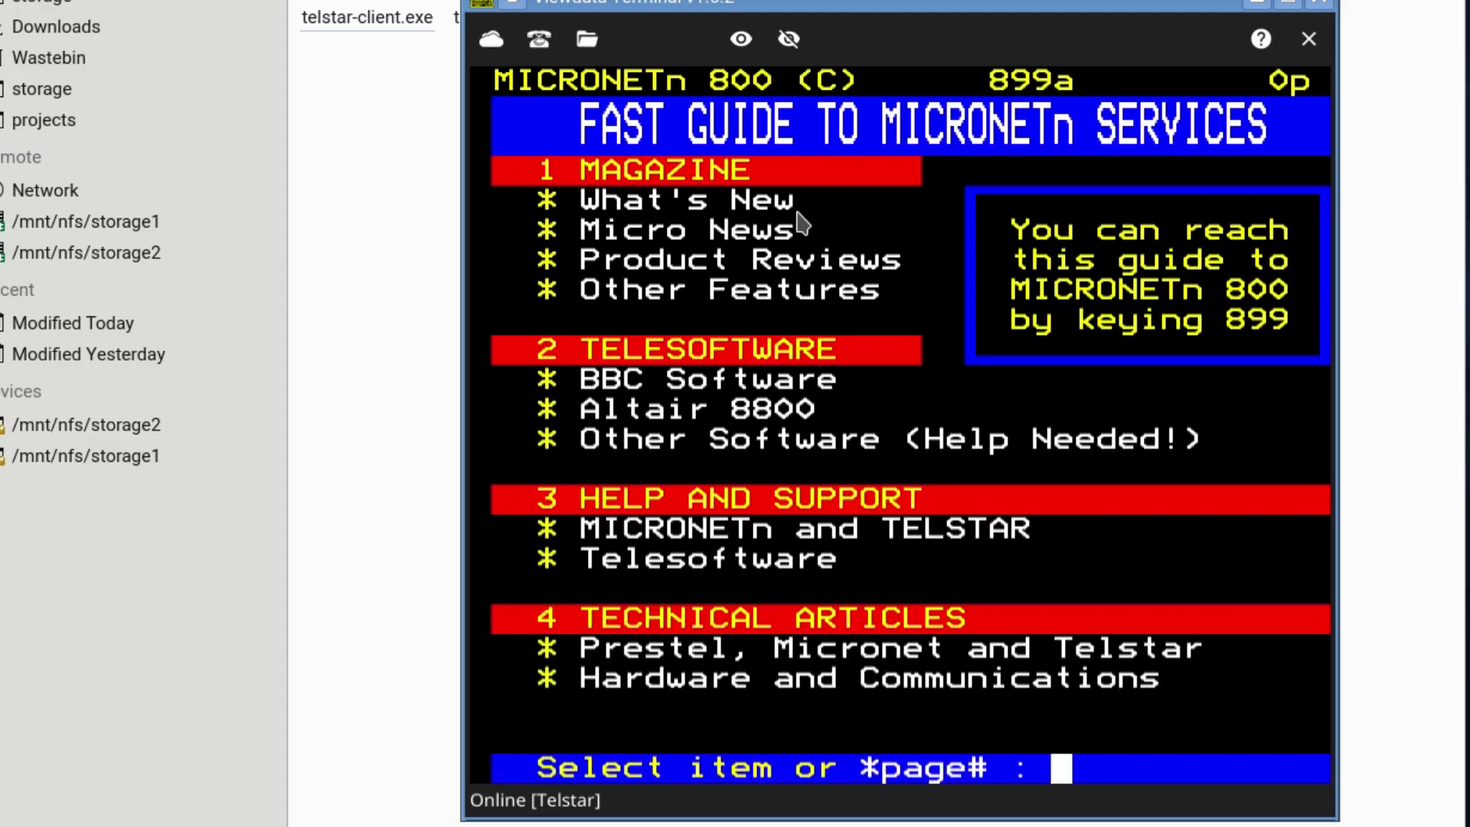
Open the MICRONETn Magazine and view its Historic Pages and What's New pages, returning to the magazine index after each.
key(1)
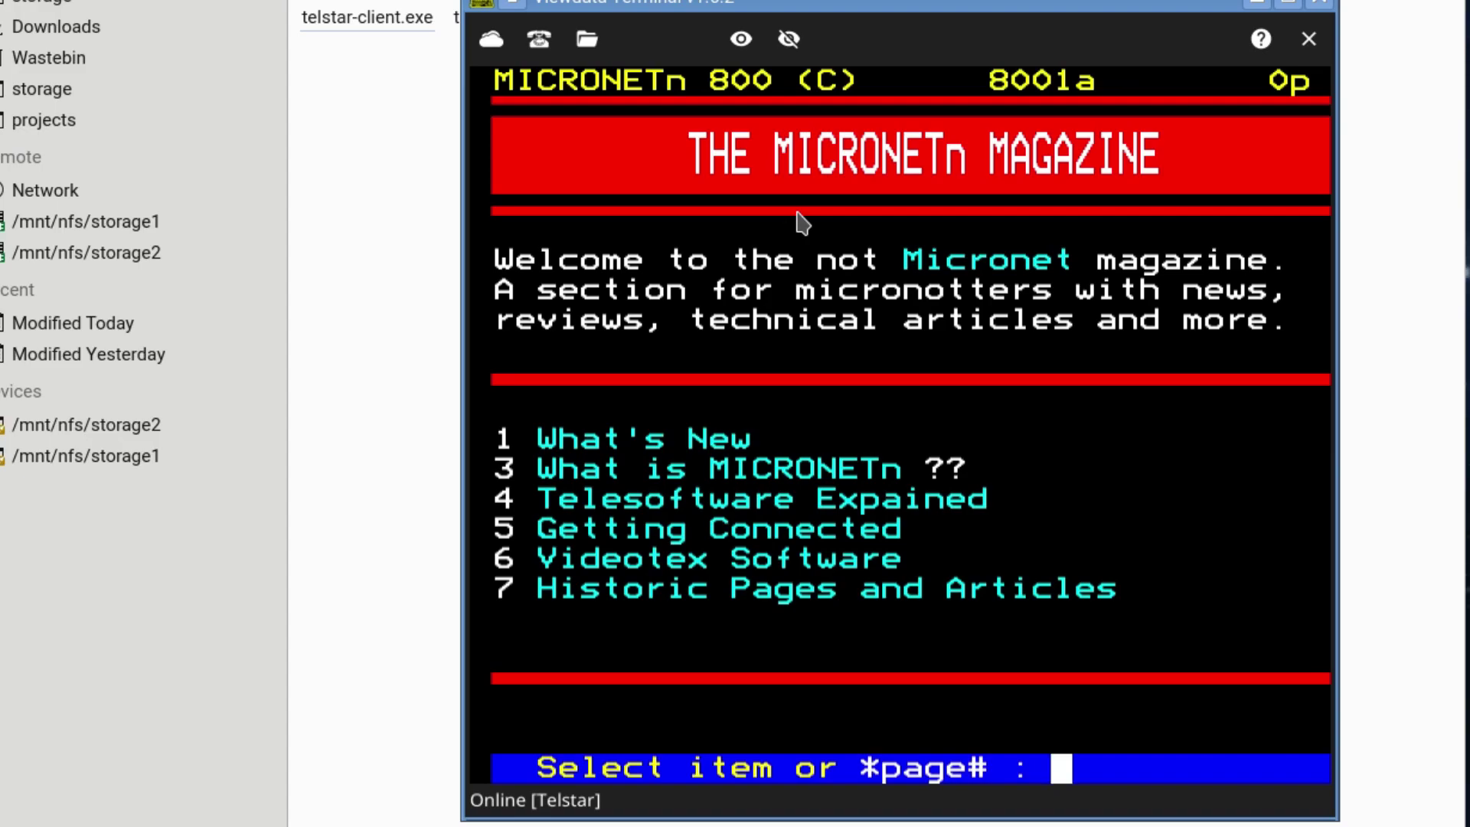
key(7)
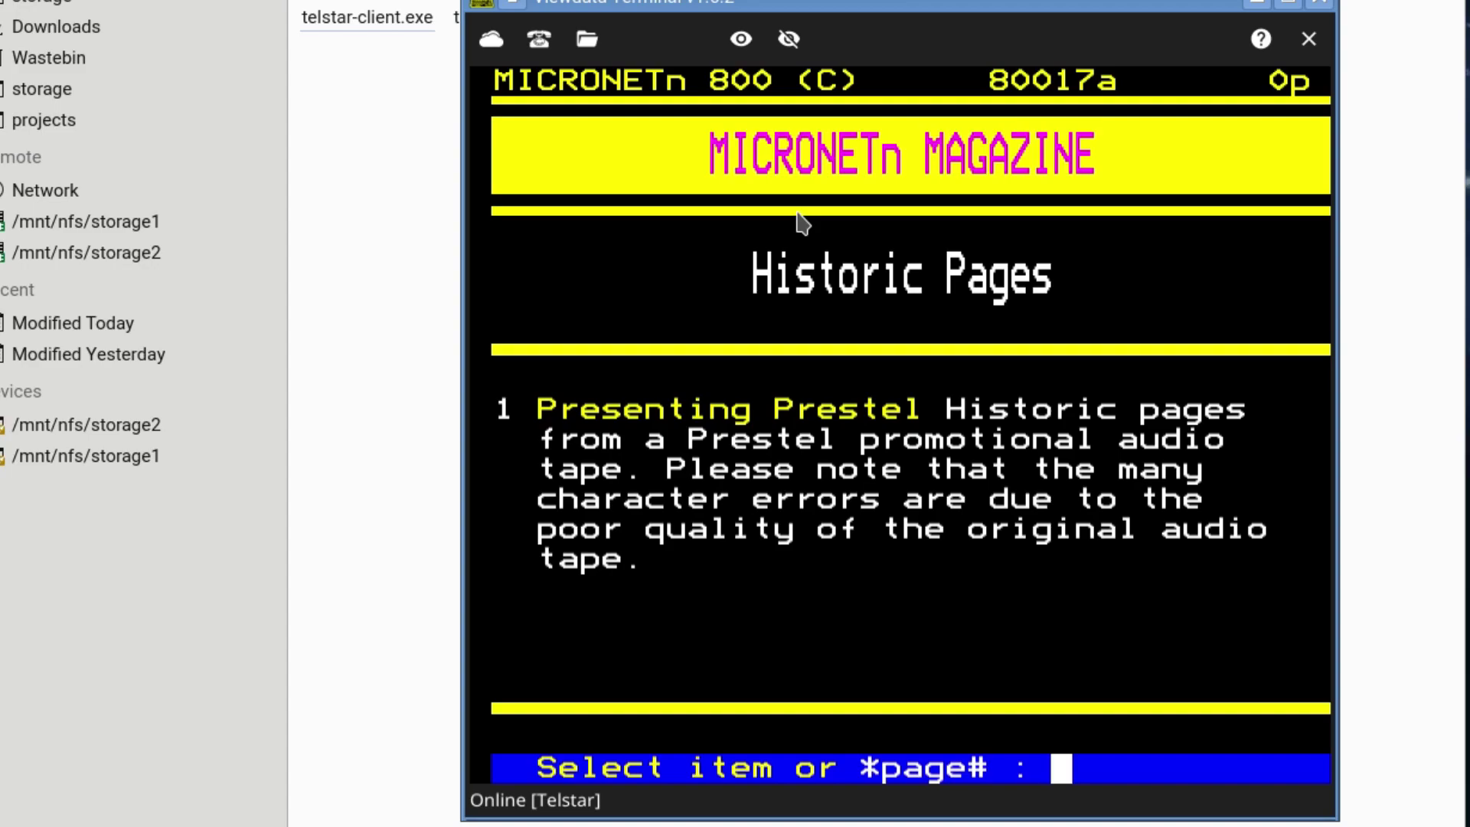
key(asterisk)
key(numbersign)
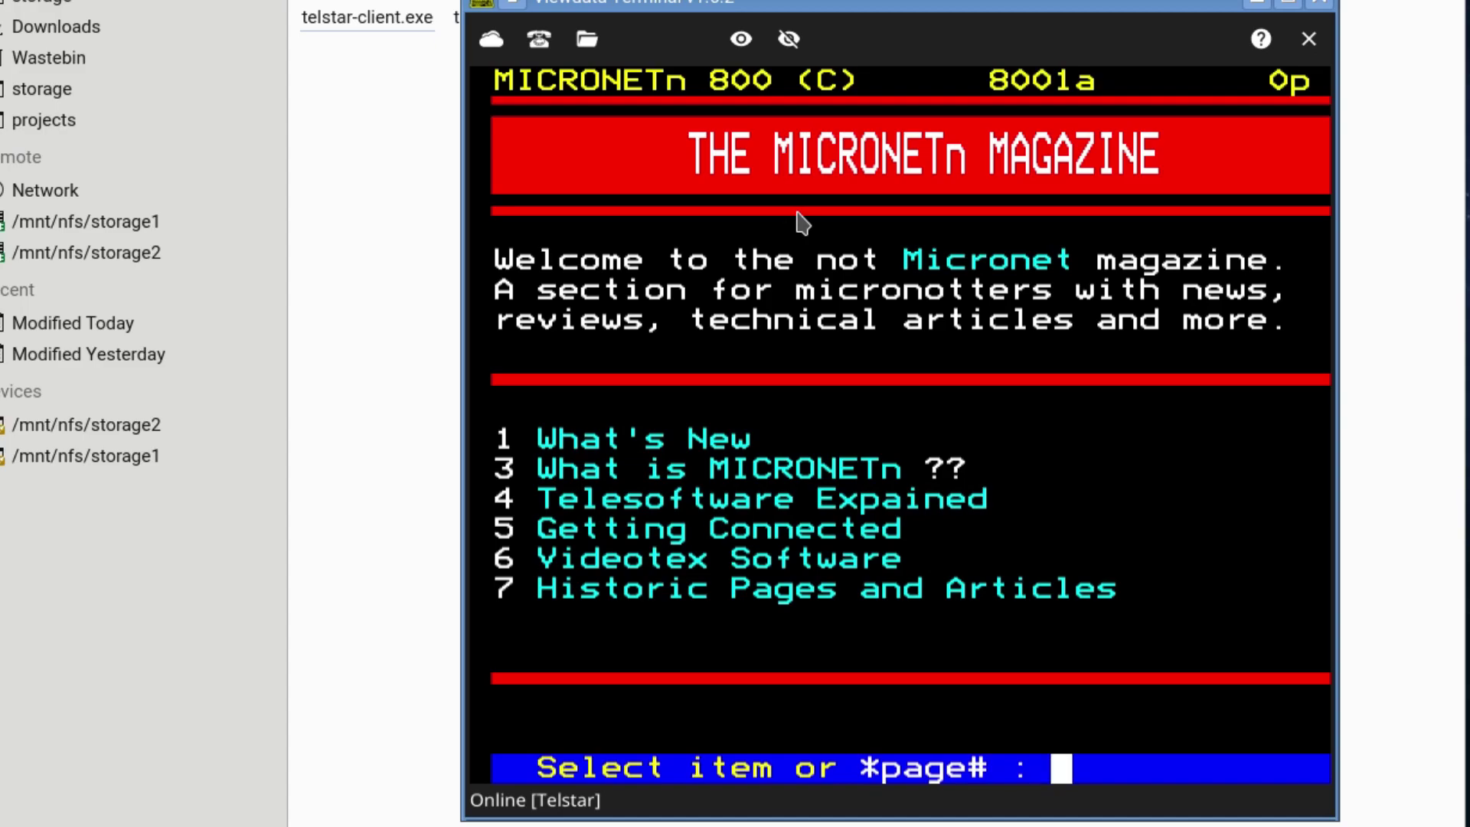
key(1)
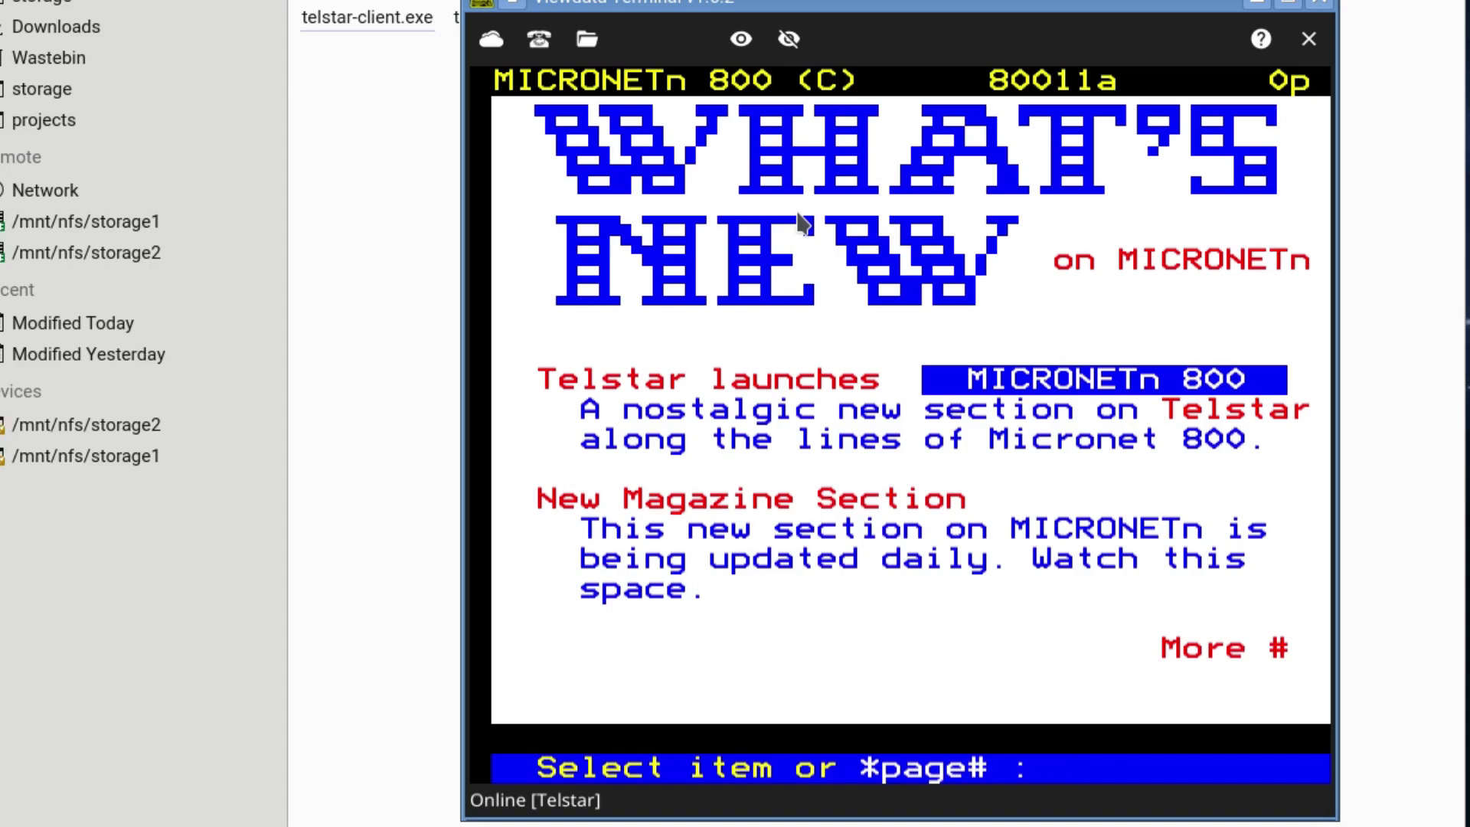
text(*#)
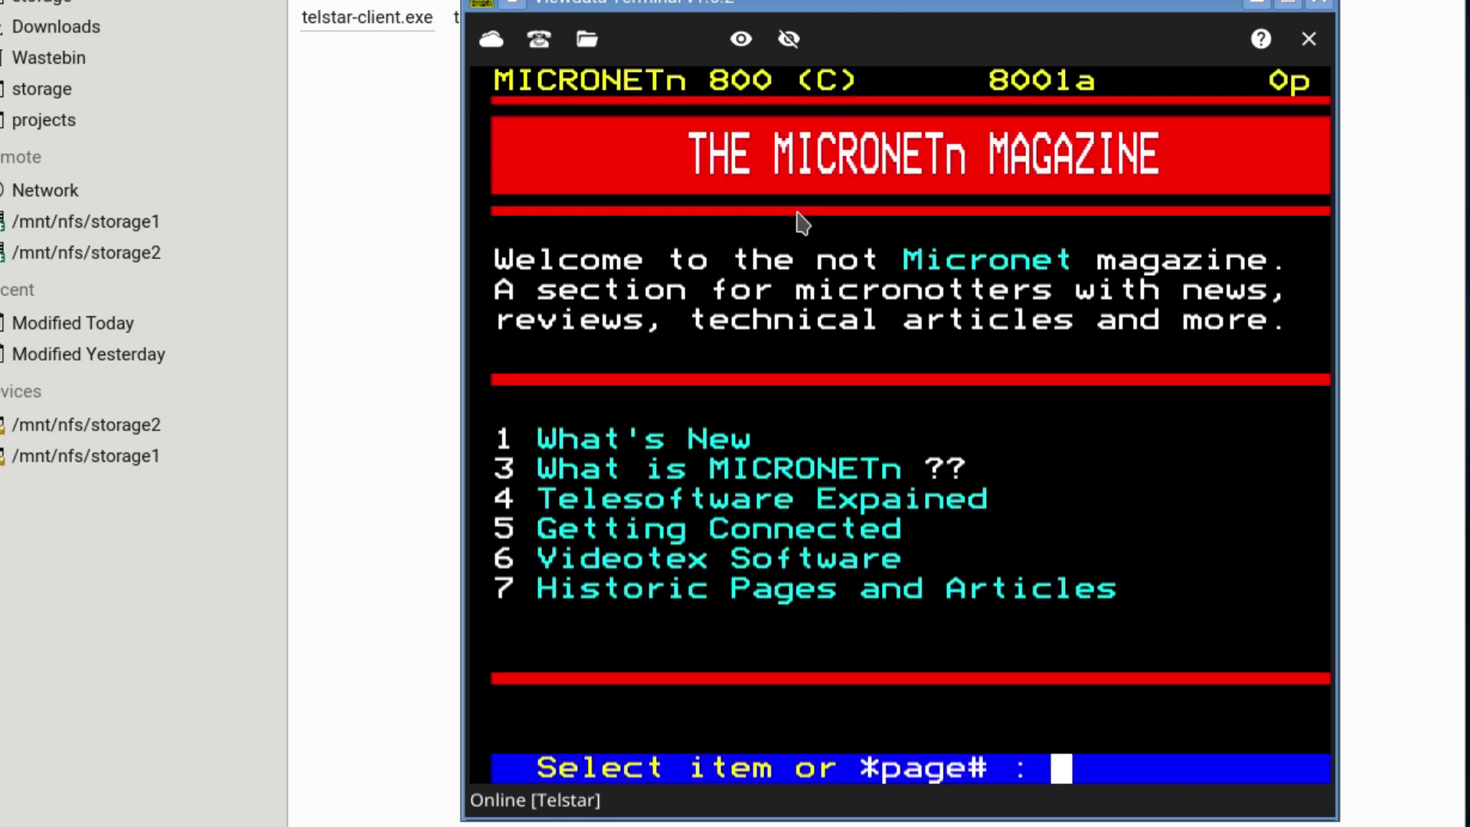
View the TCP and serial connection settings in turn, dismissing each dialog without changes.
click(491, 40)
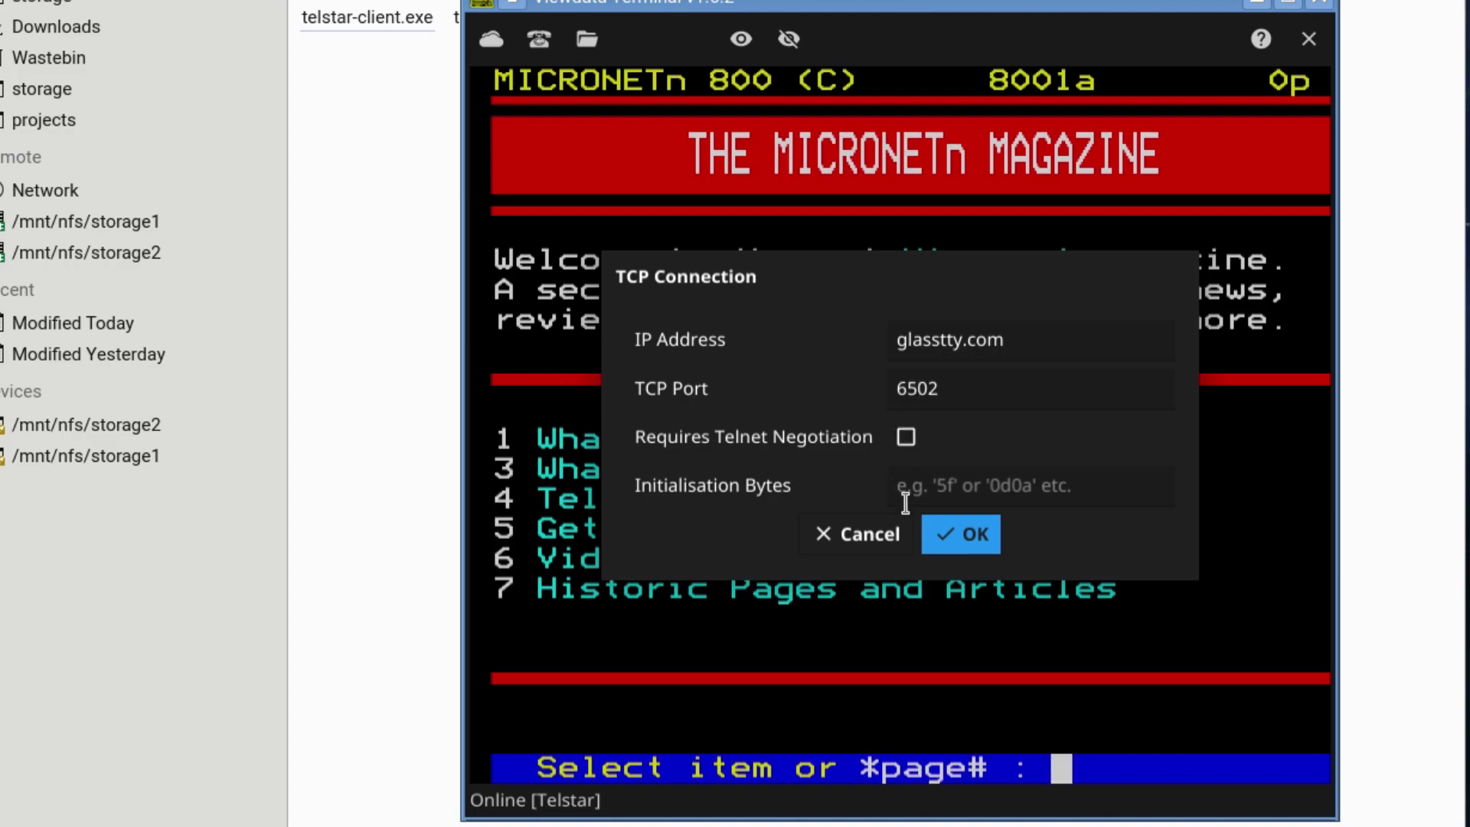
click(865, 538)
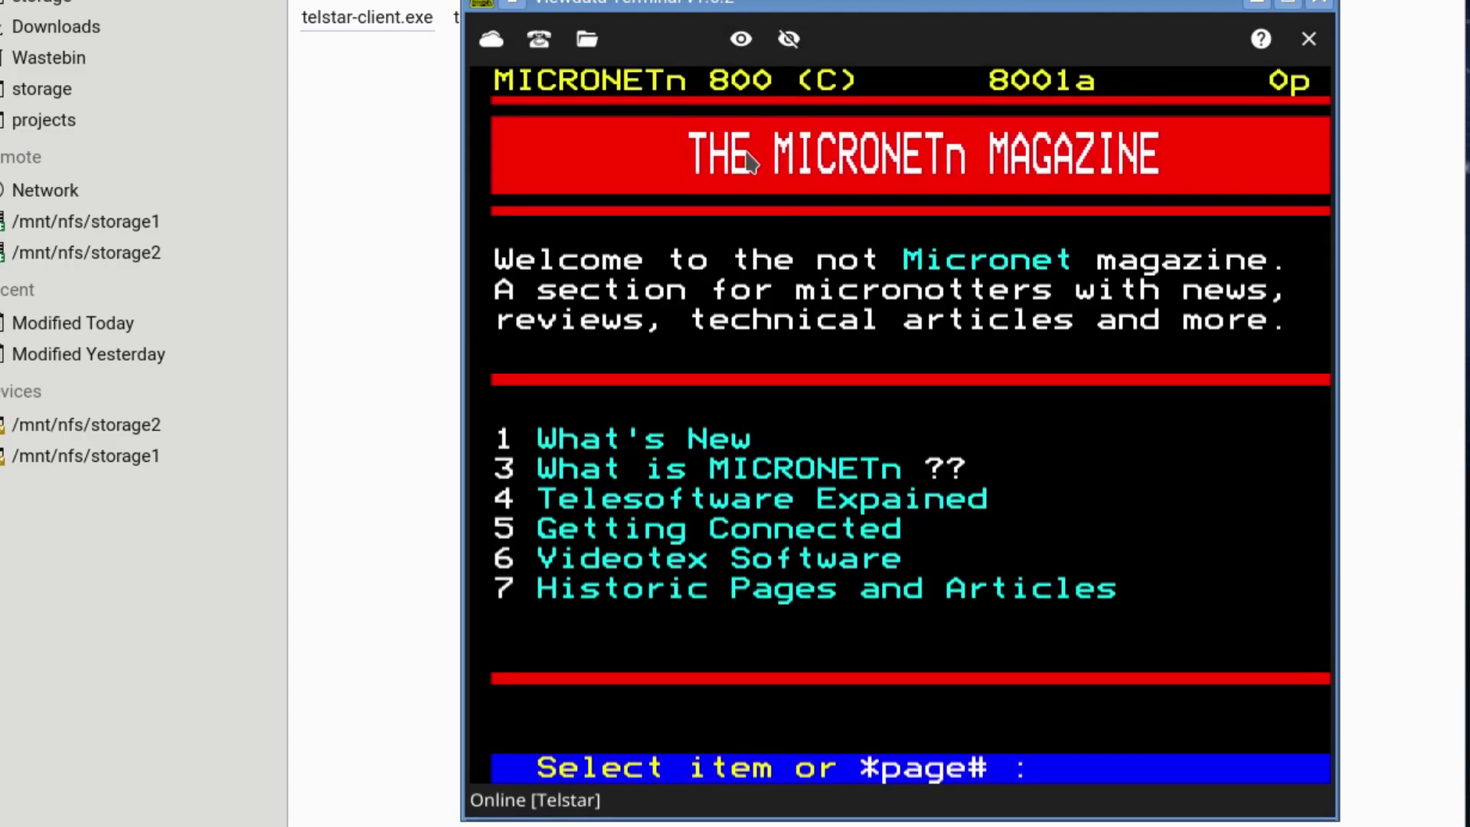
click(540, 42)
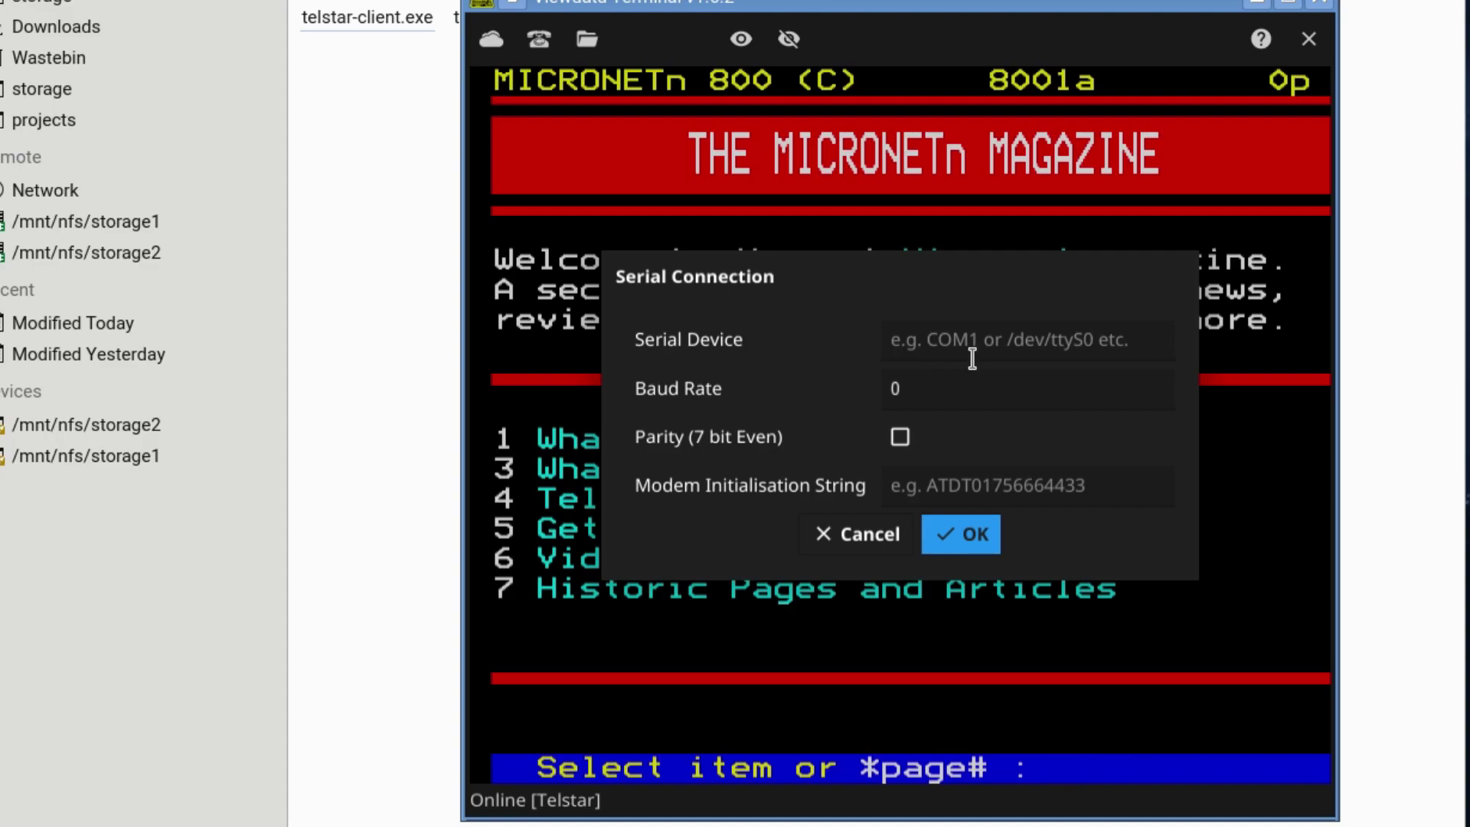
click(858, 543)
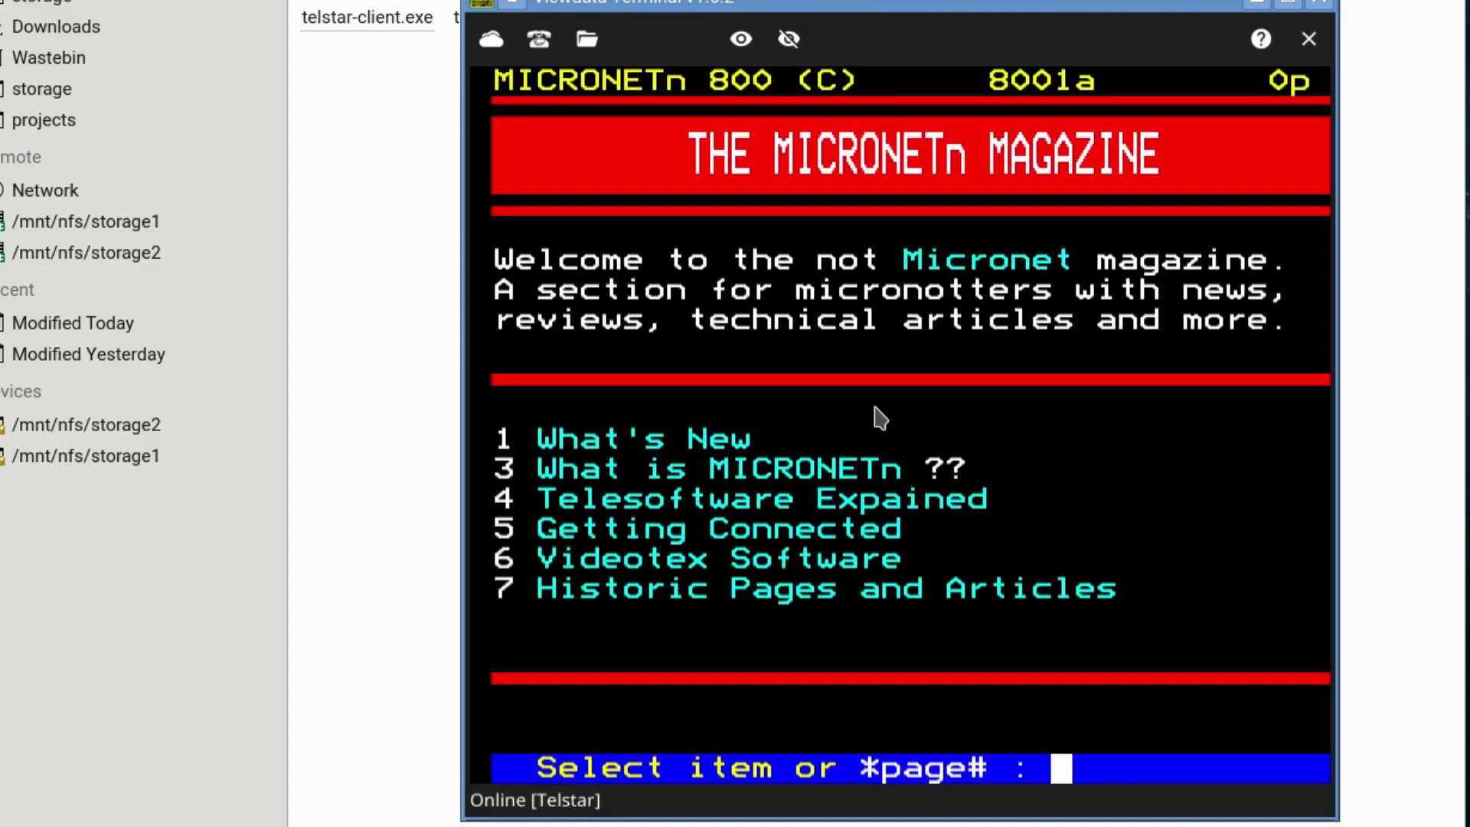
Load the ccl4.yml connection file and log on to the CCL4 Viewdata System as Guest.
click(588, 43)
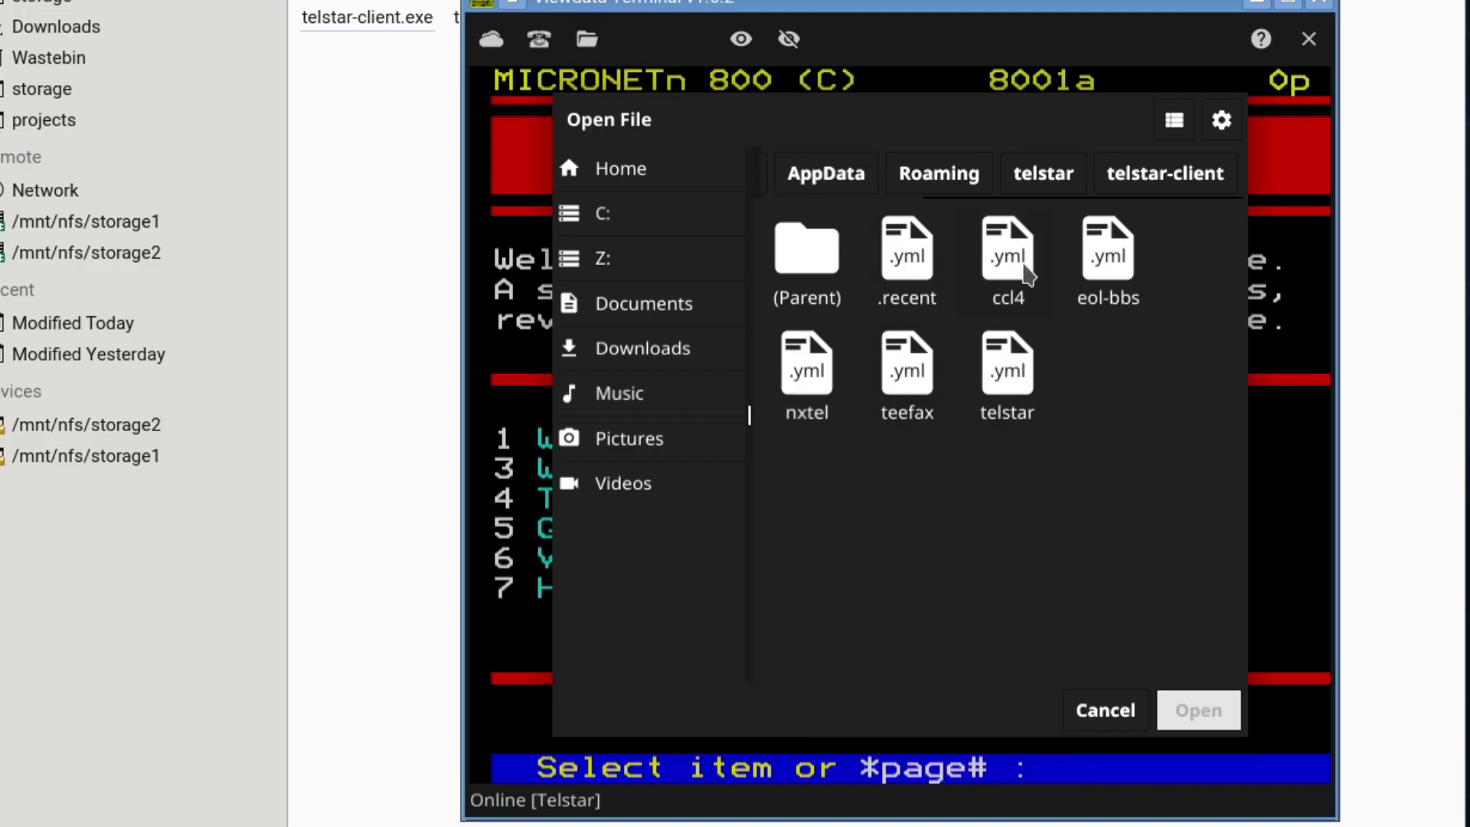
click(1027, 275)
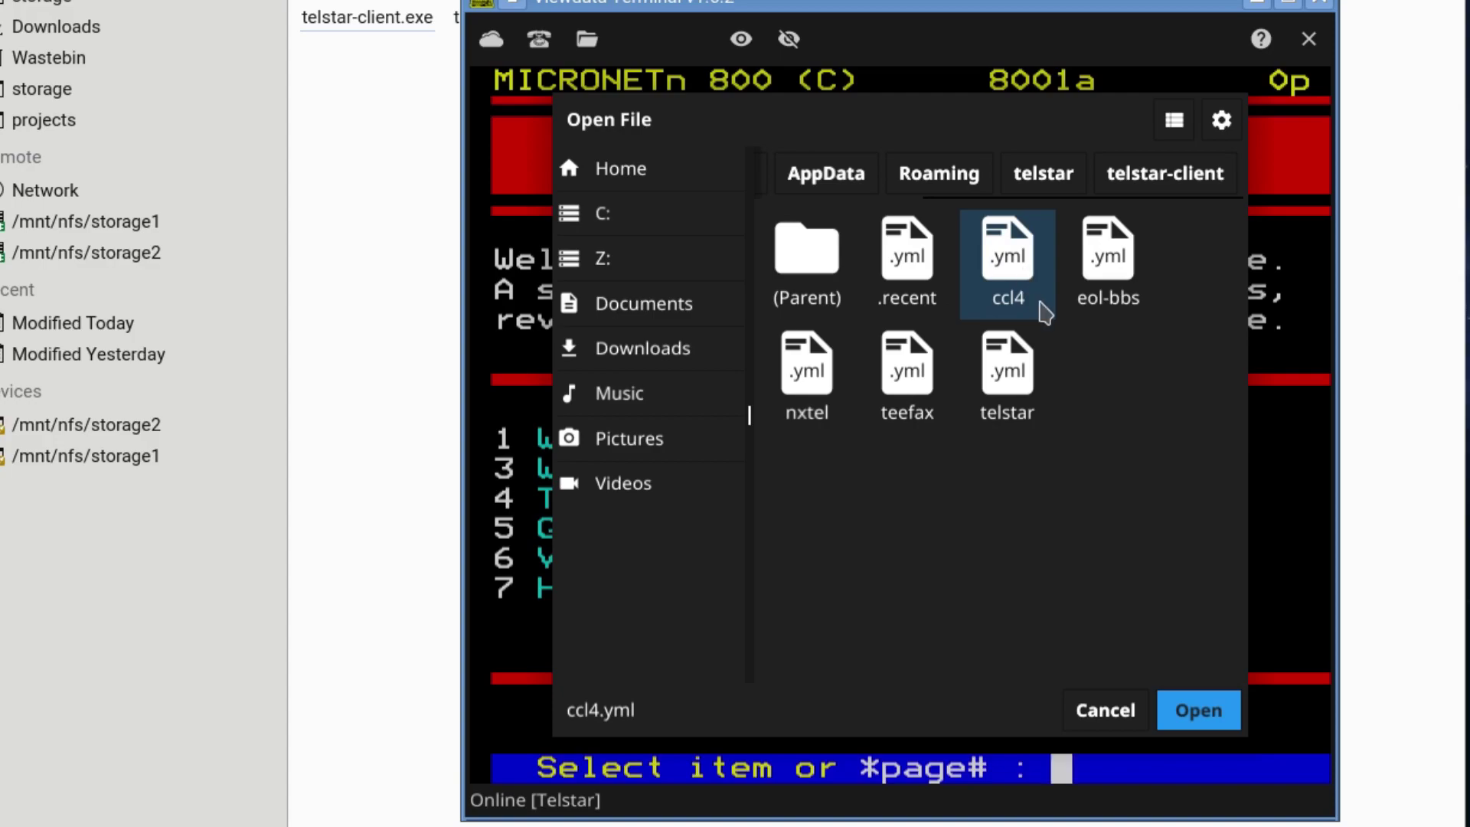
click(1198, 704)
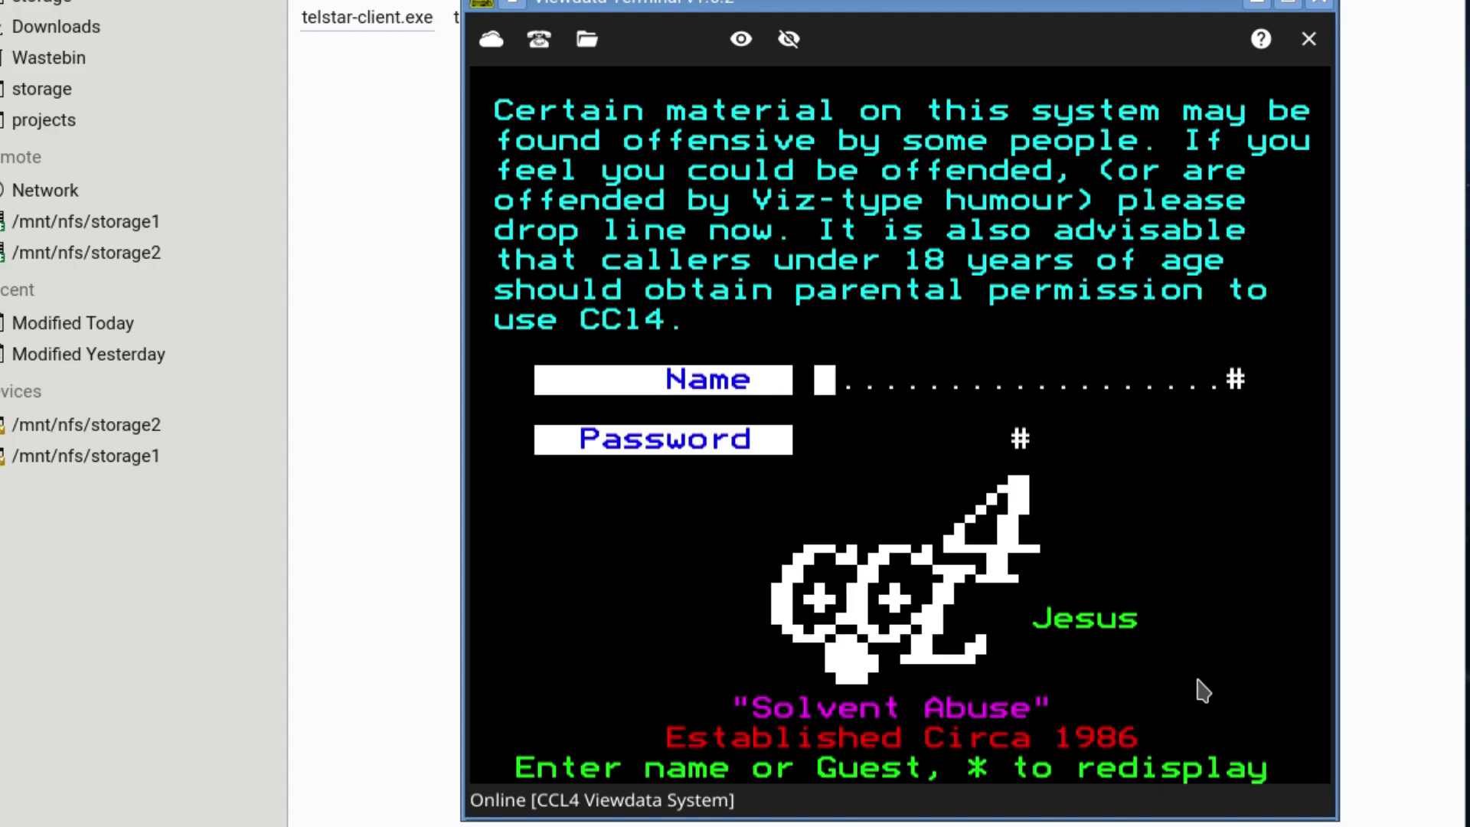
text(Guest)
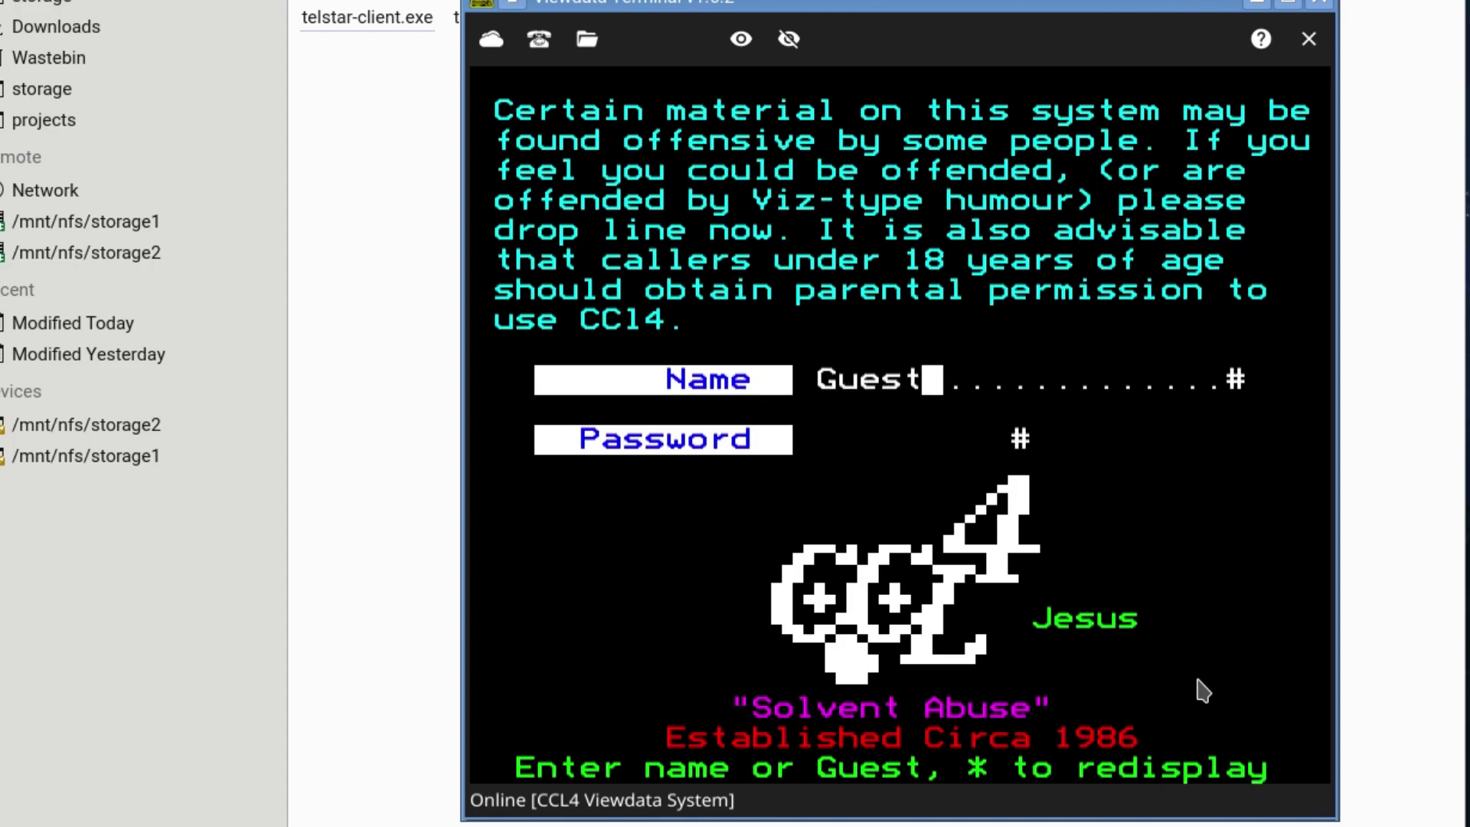
key(Return)
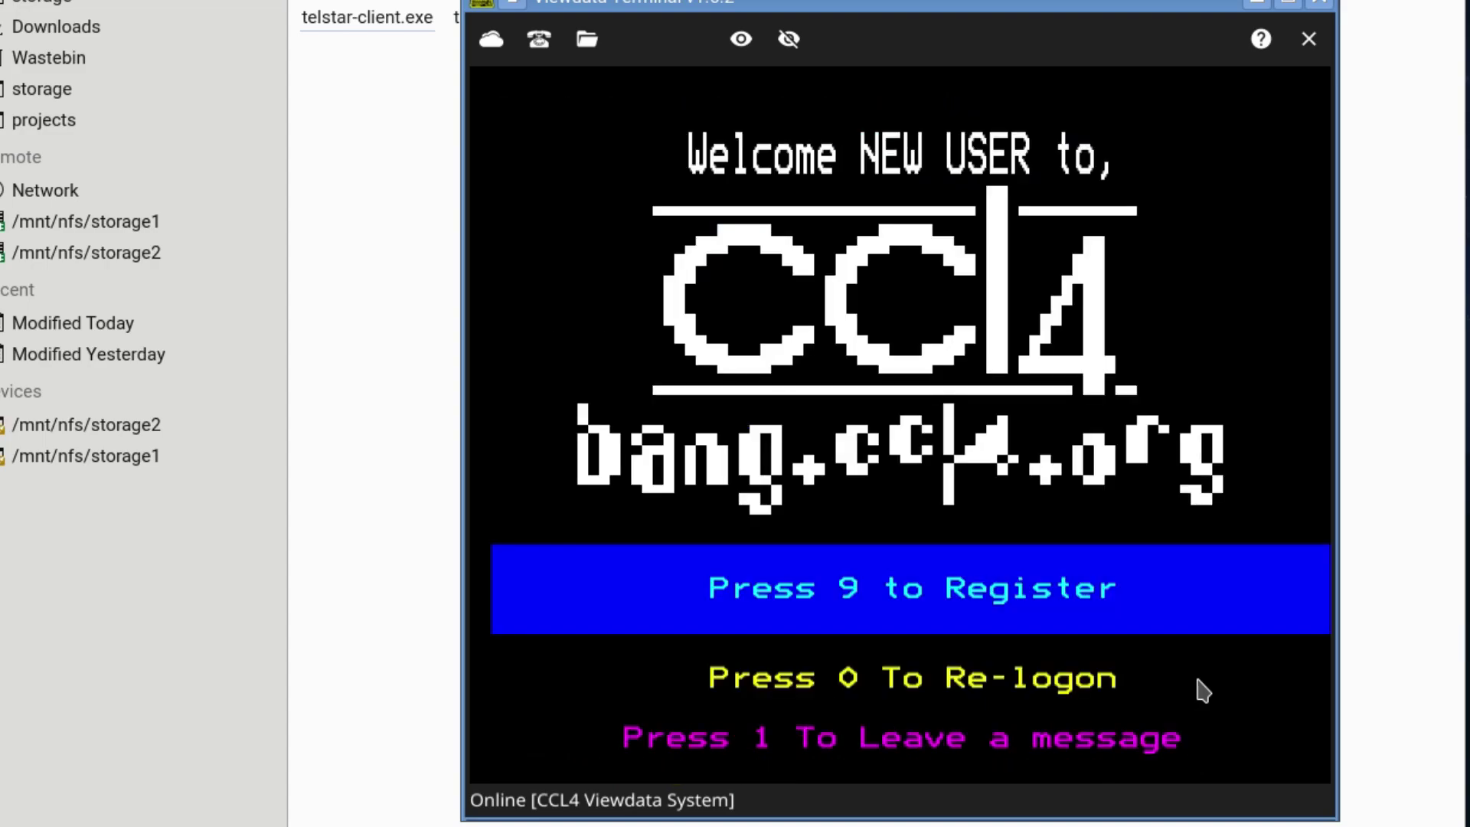
Start leaving a message on CCL4 with "A cool Bbs indeed!" as its Meaning line.
text(1)
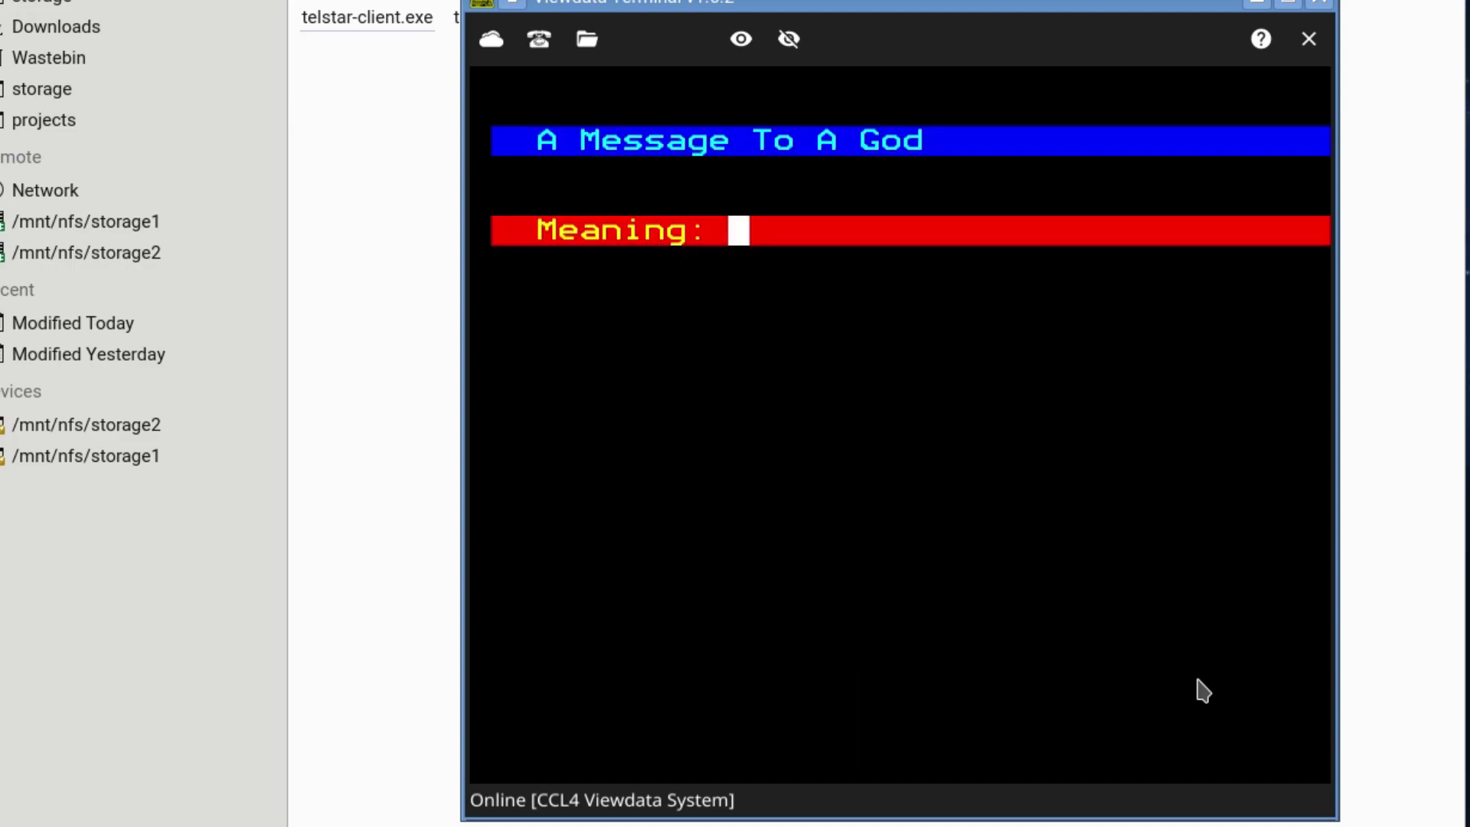
text(A cool Bbs indeed)
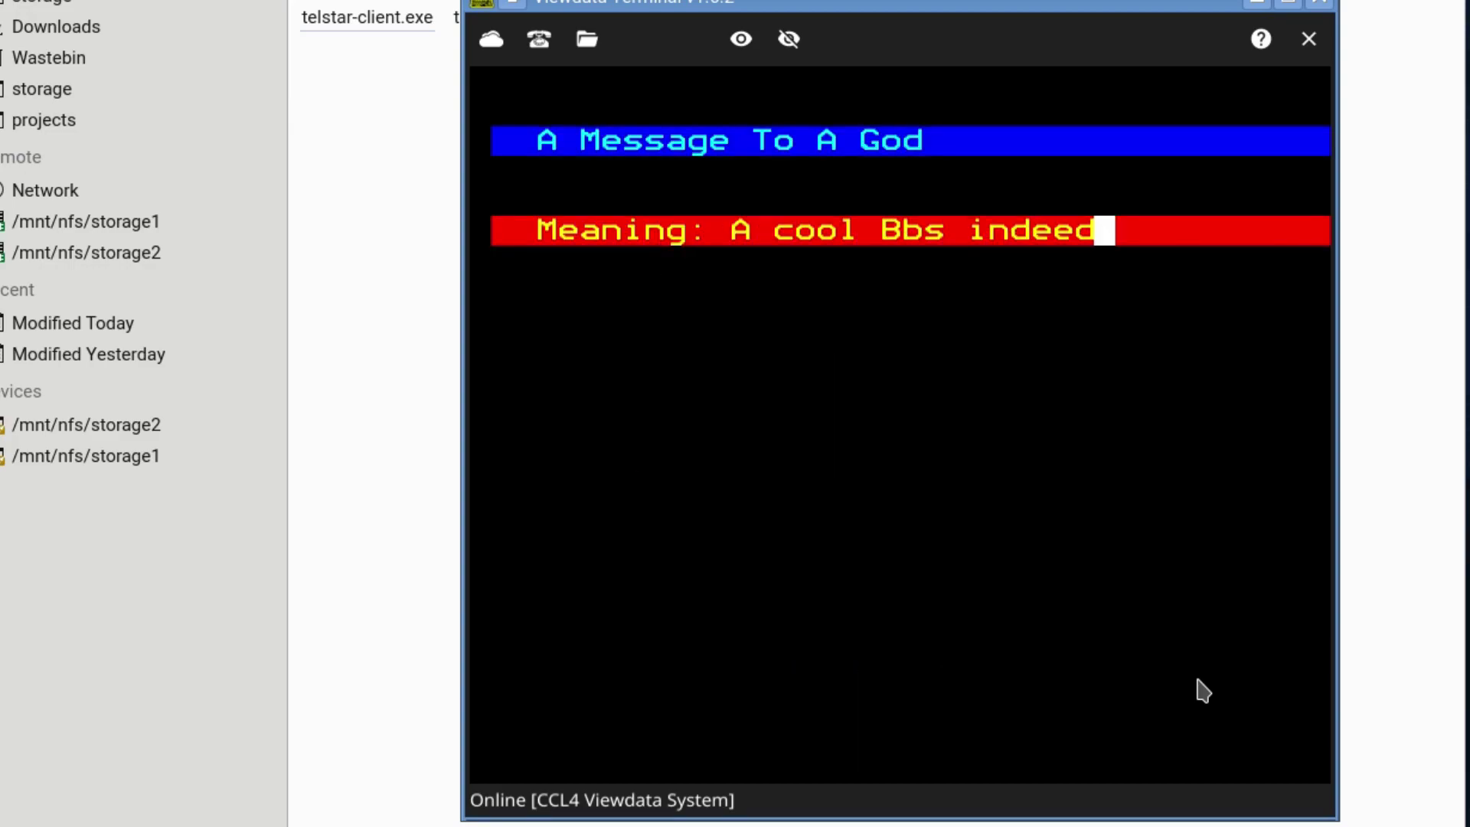
text(!)
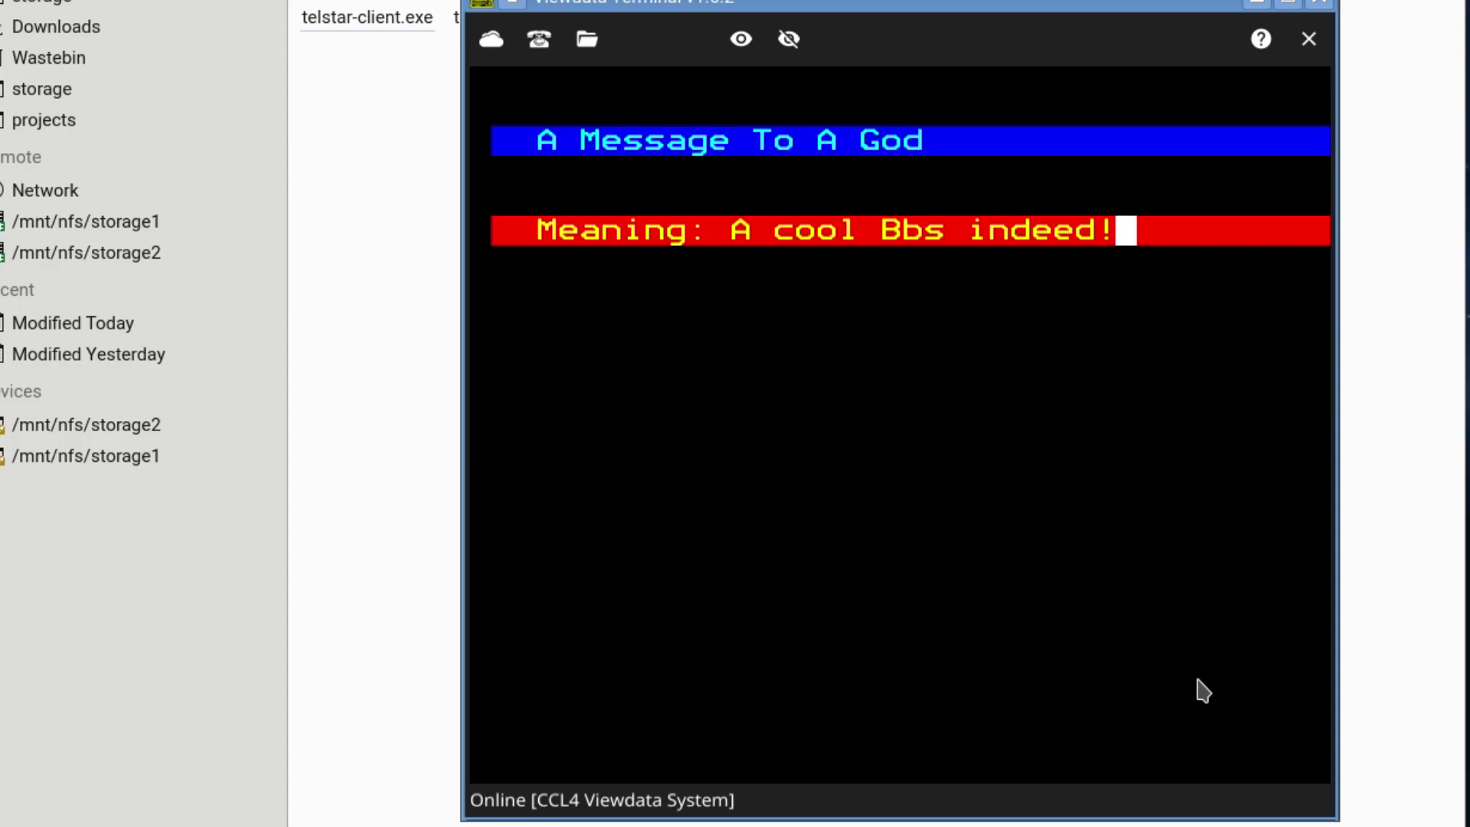
key(Return)
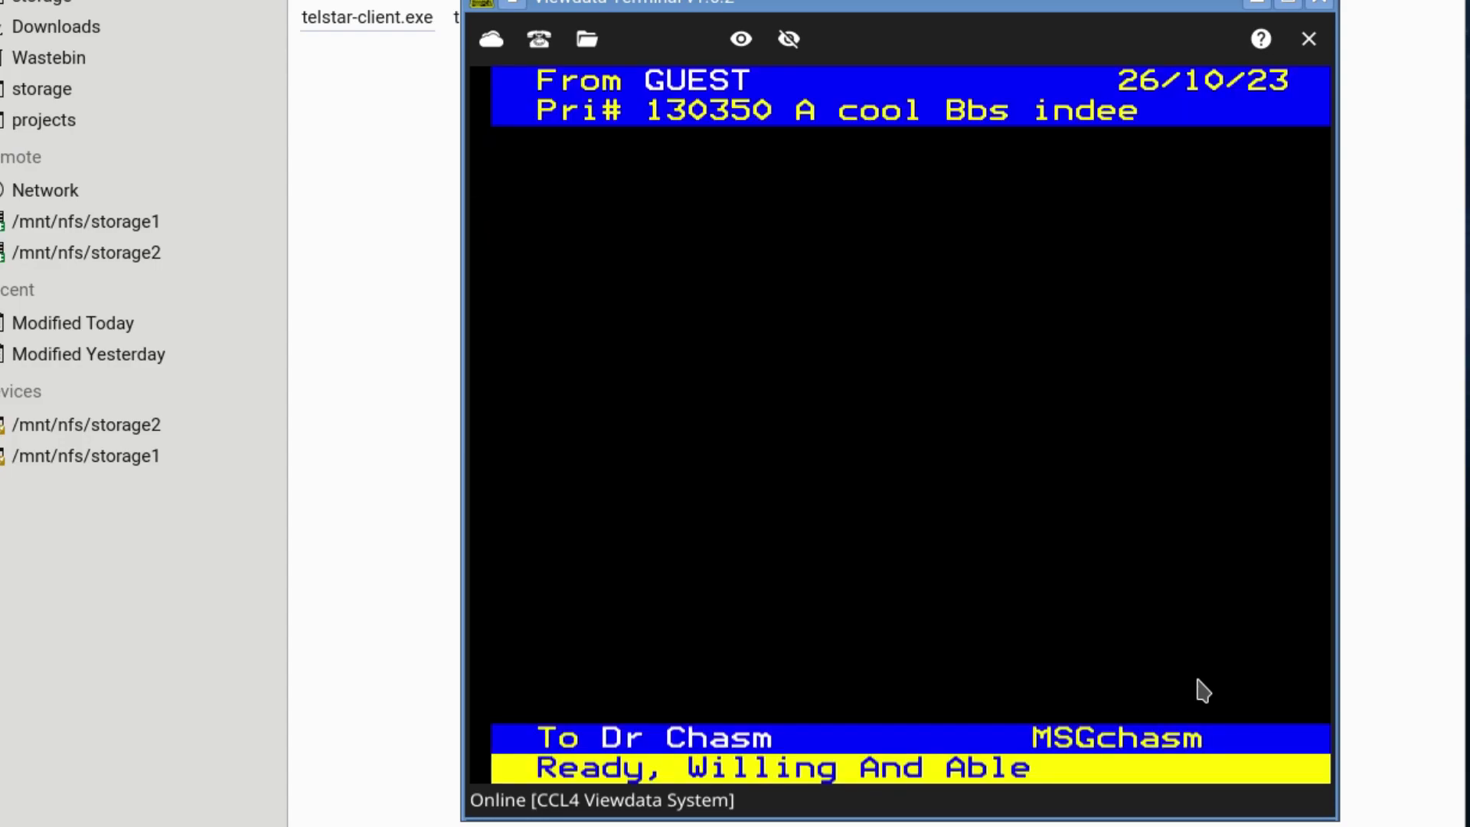
Write "Hello from a FreeBsd user.... it's great to see viewdata again. Thank you for your hard work!" as the message body and save it.
text(Hello f)
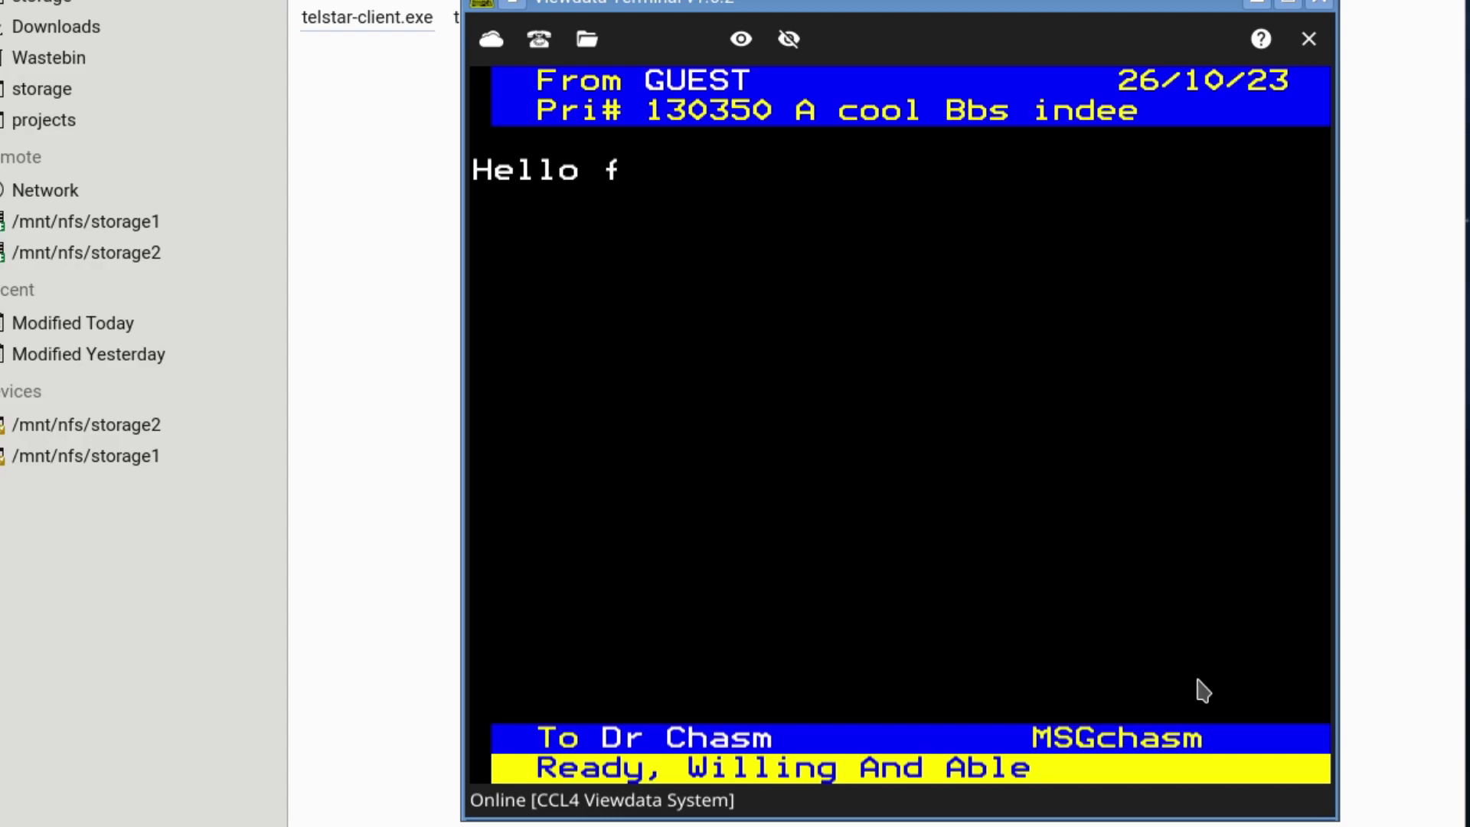
text(rom a )
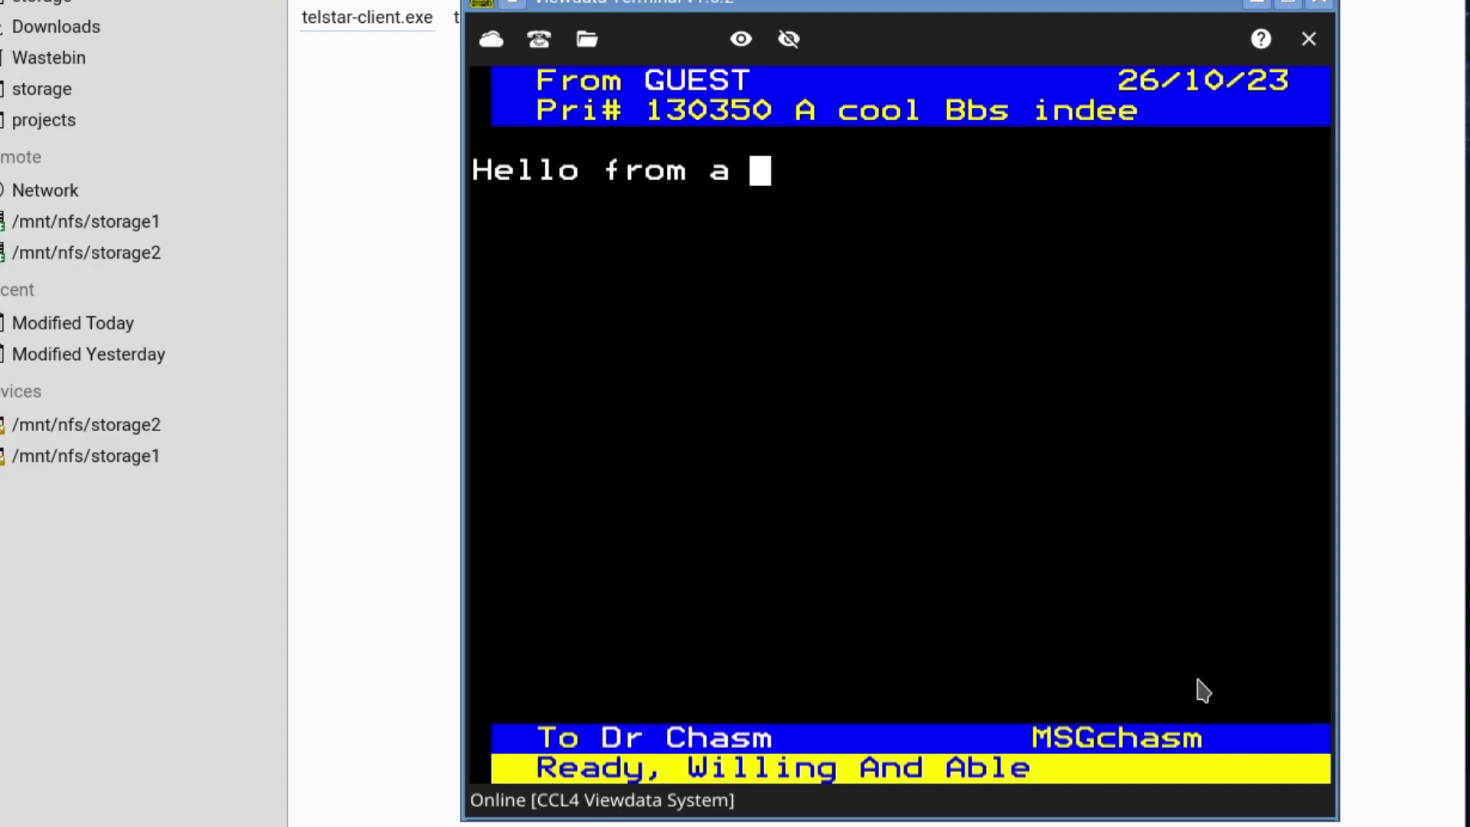
text(FreeBsd)
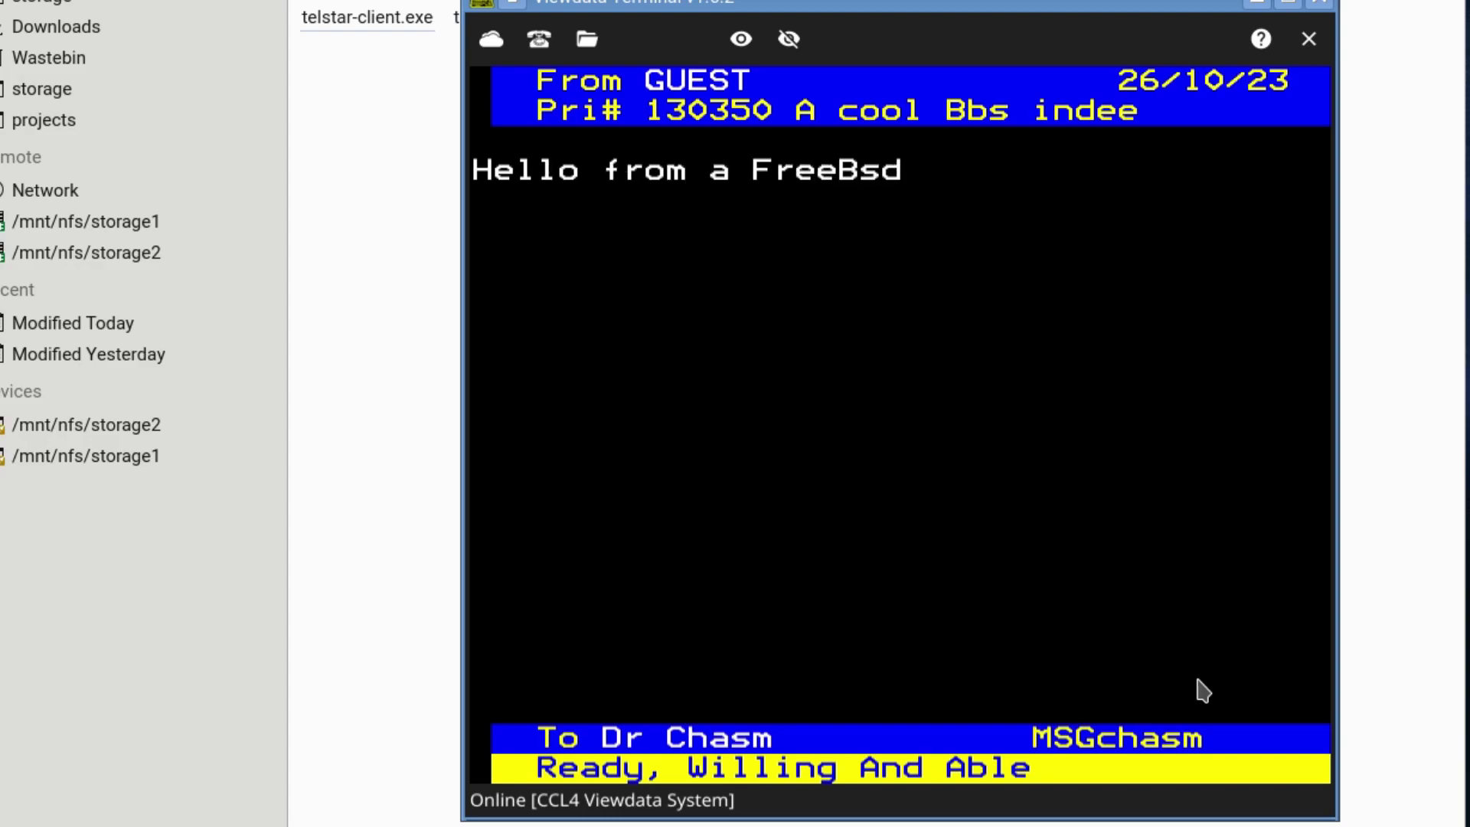
text( user)
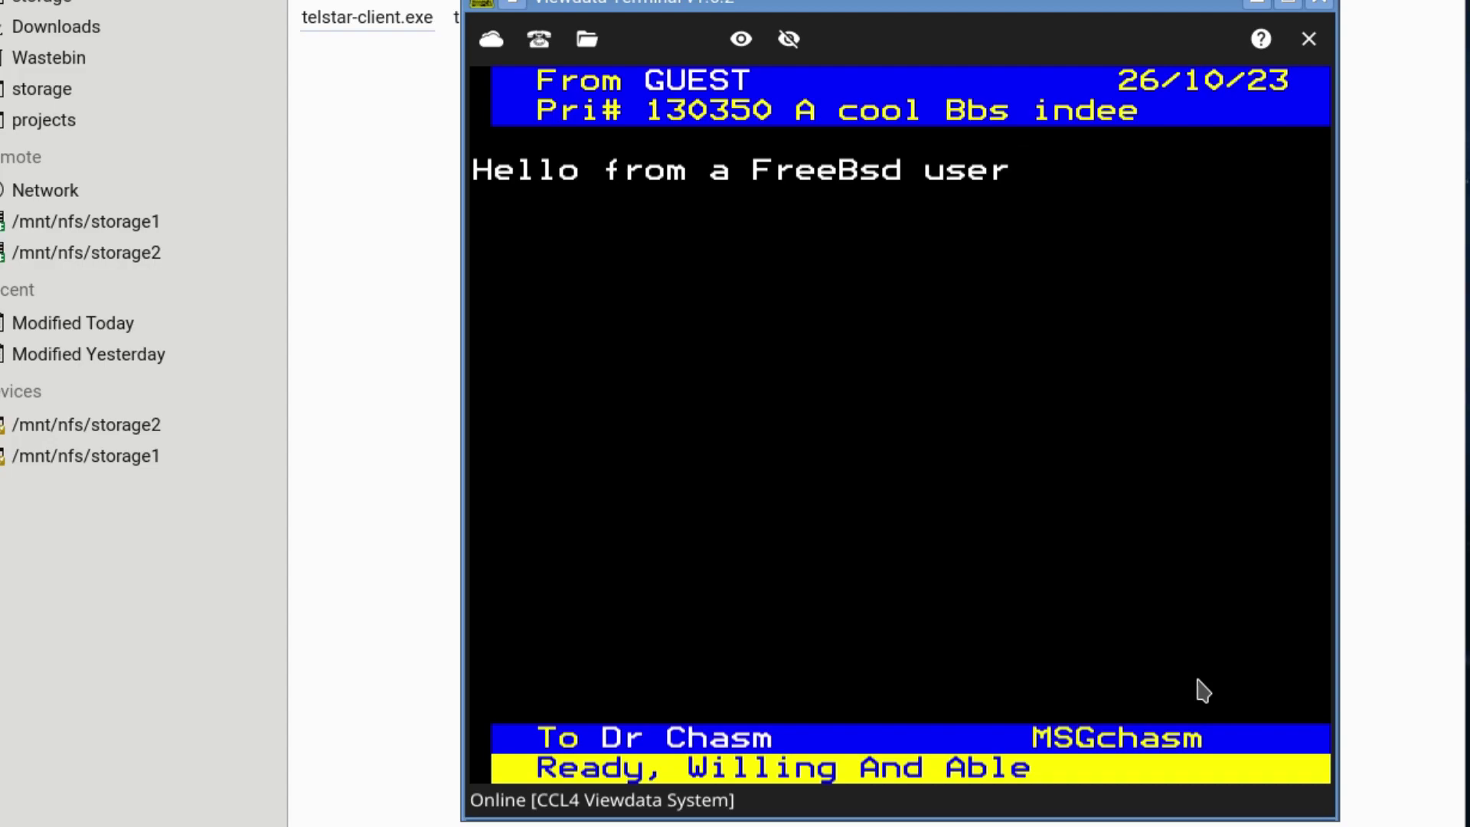
text(.... it's )
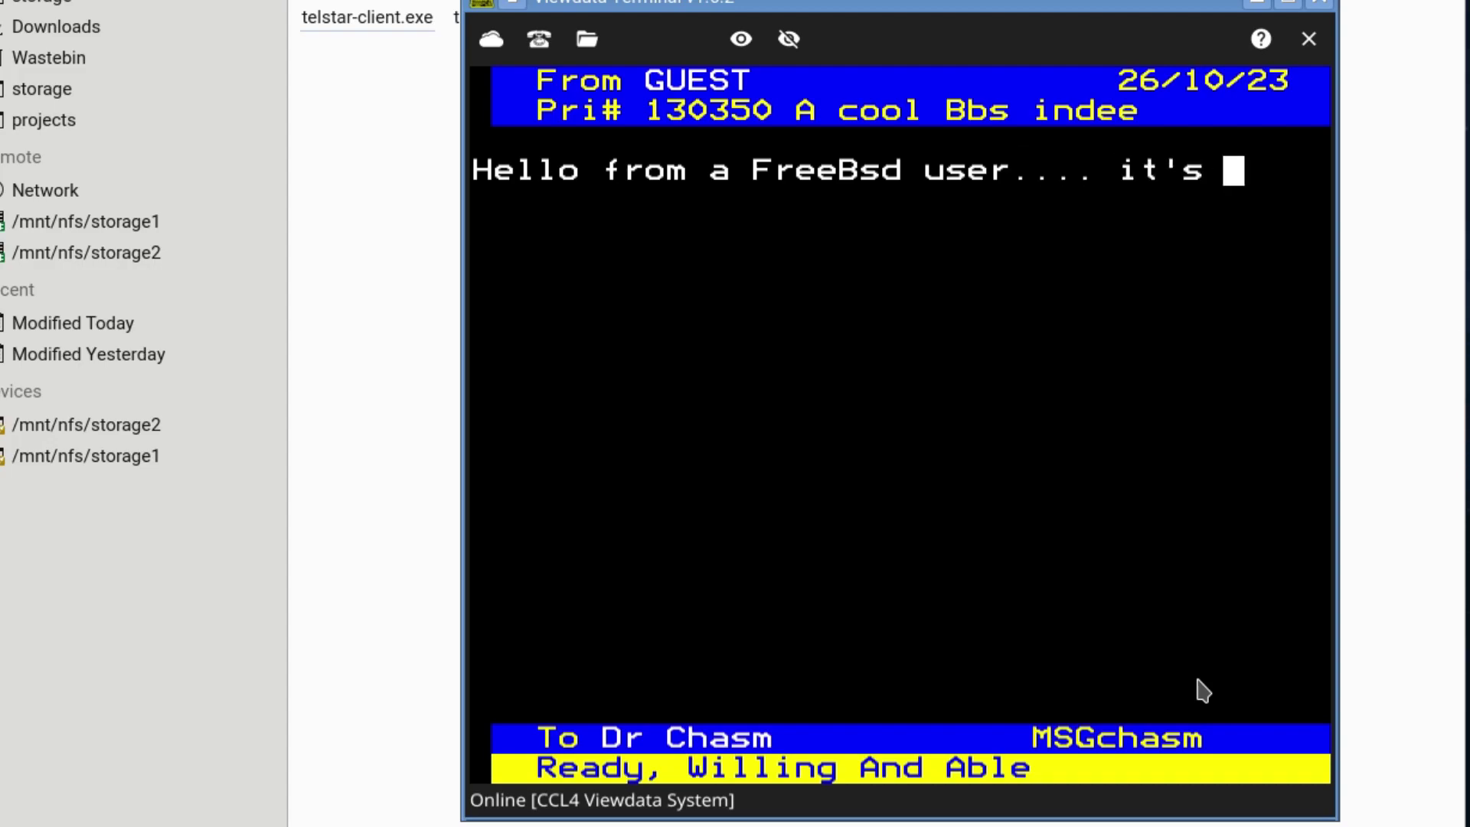
text(great)
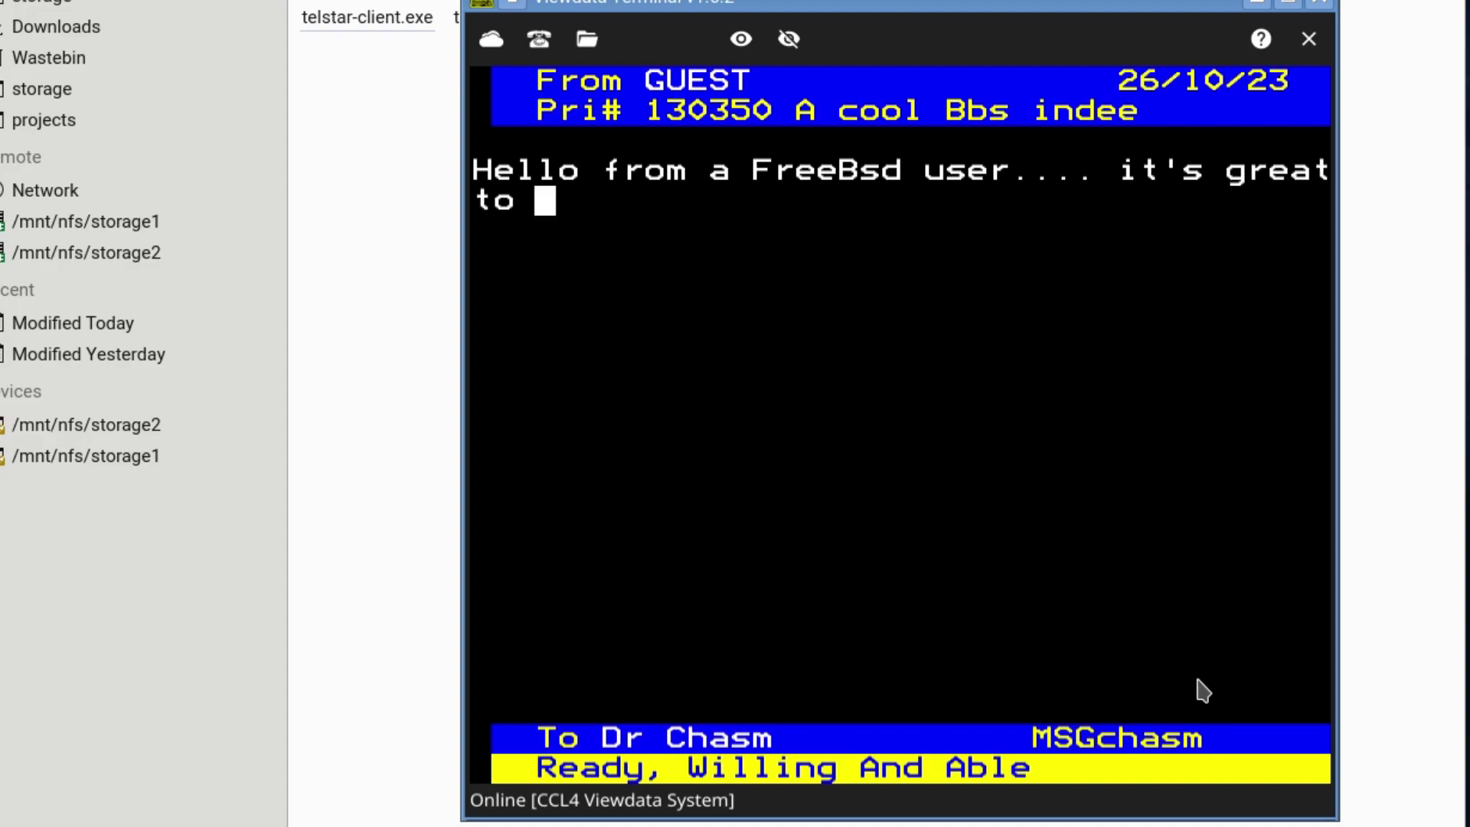
text(see vie)
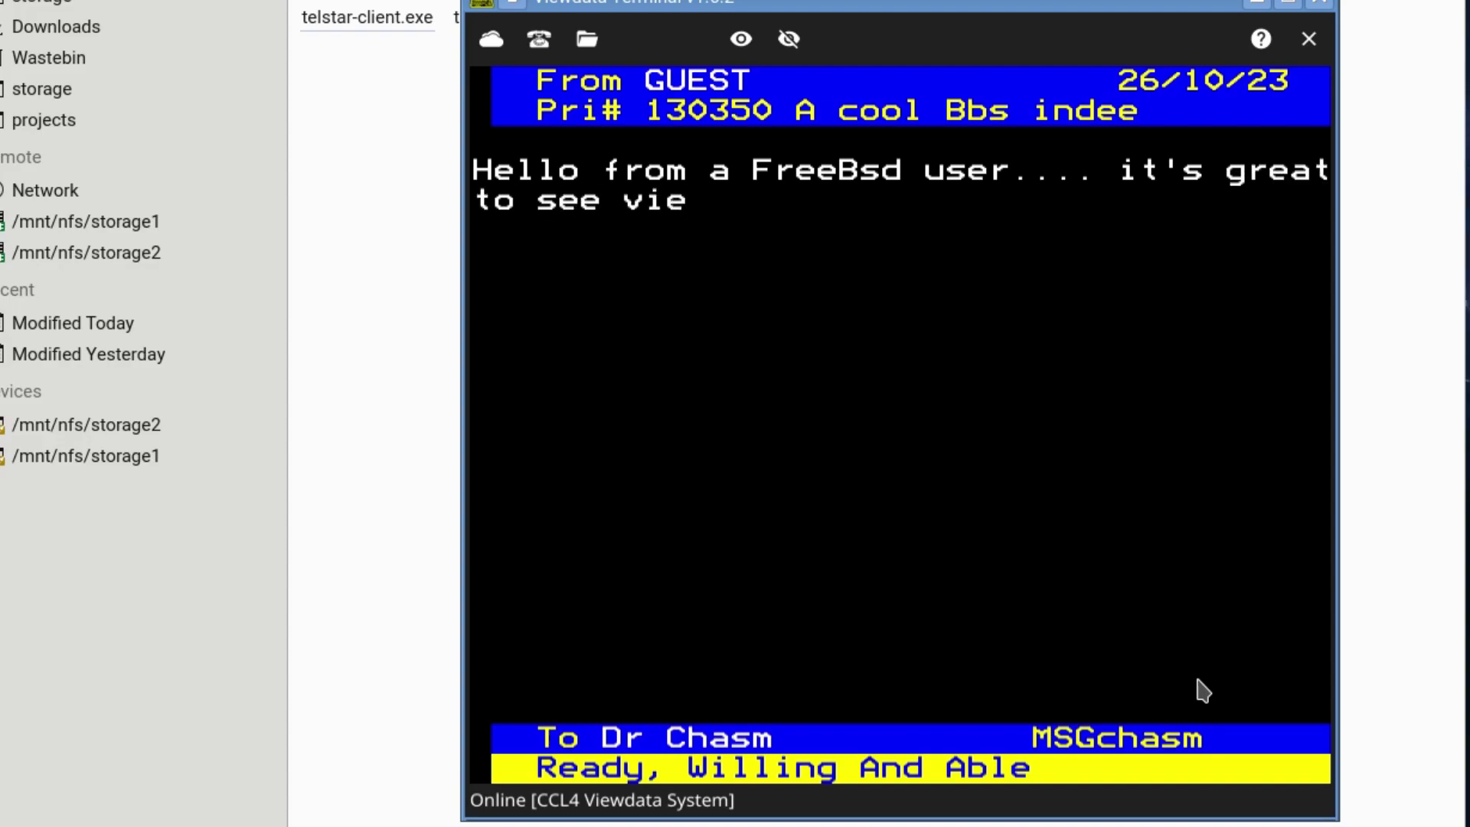
text(wdata agai)
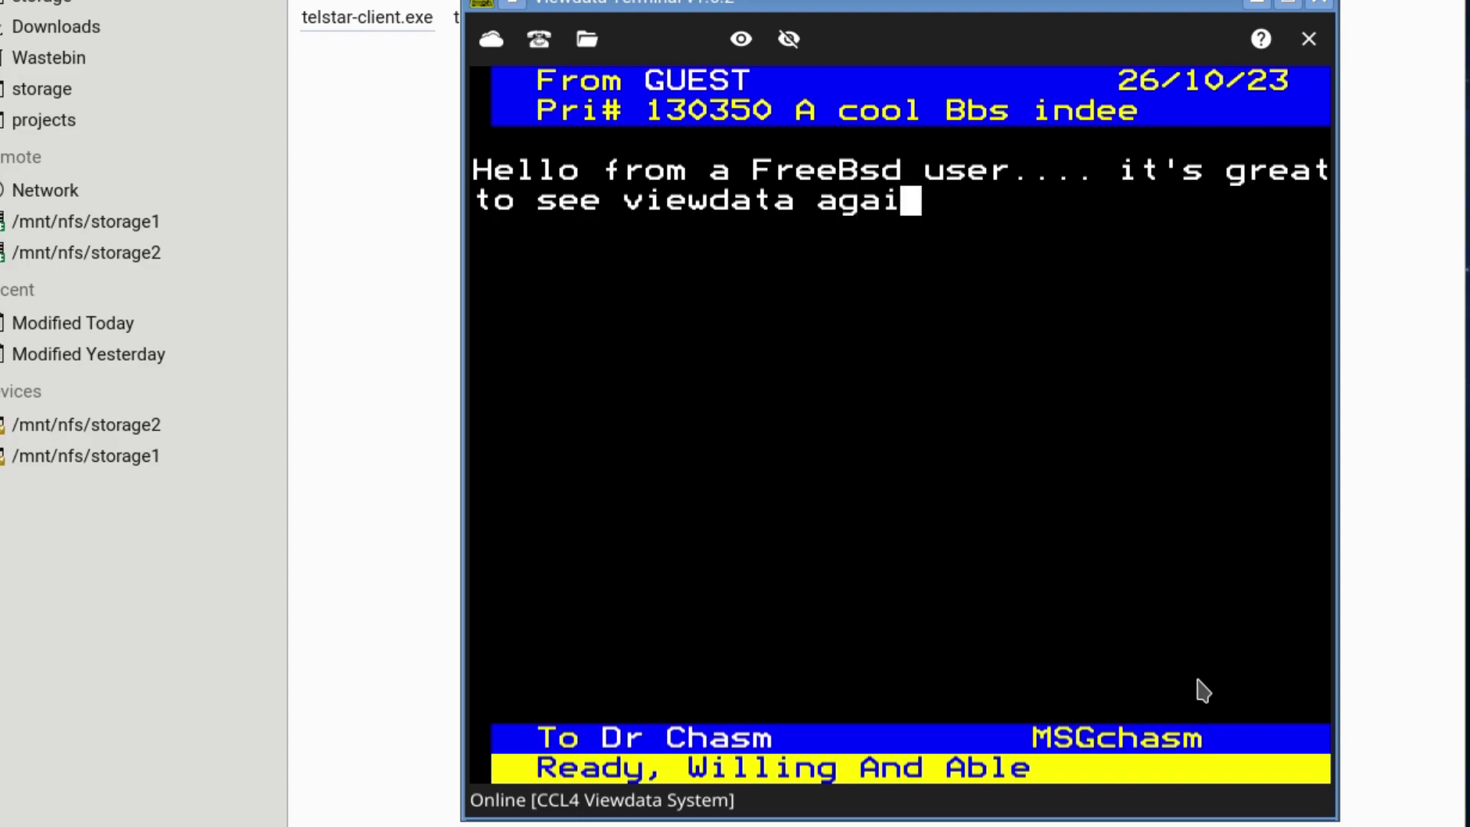
text(n. Than)
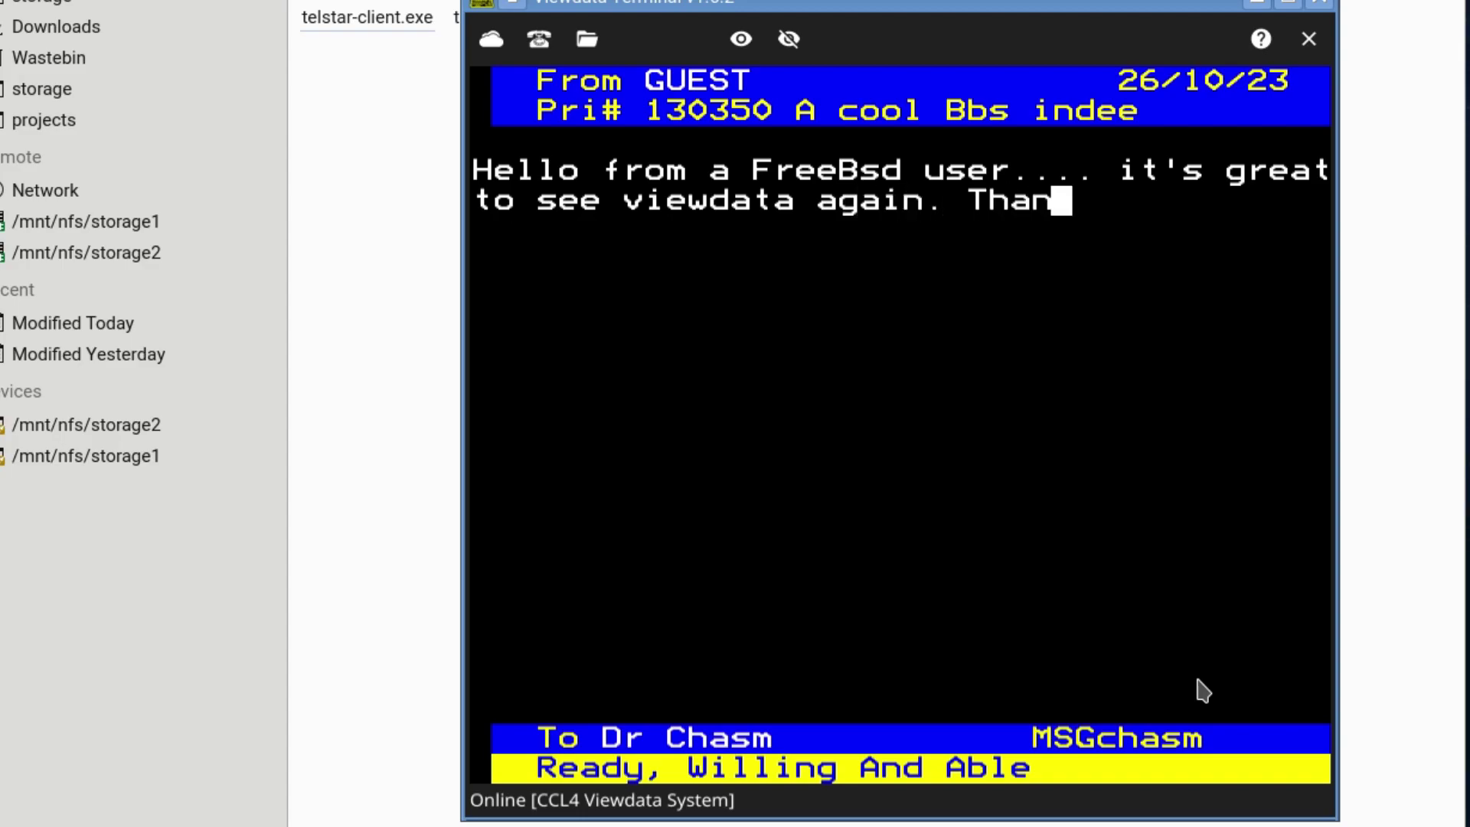
text(k you f)
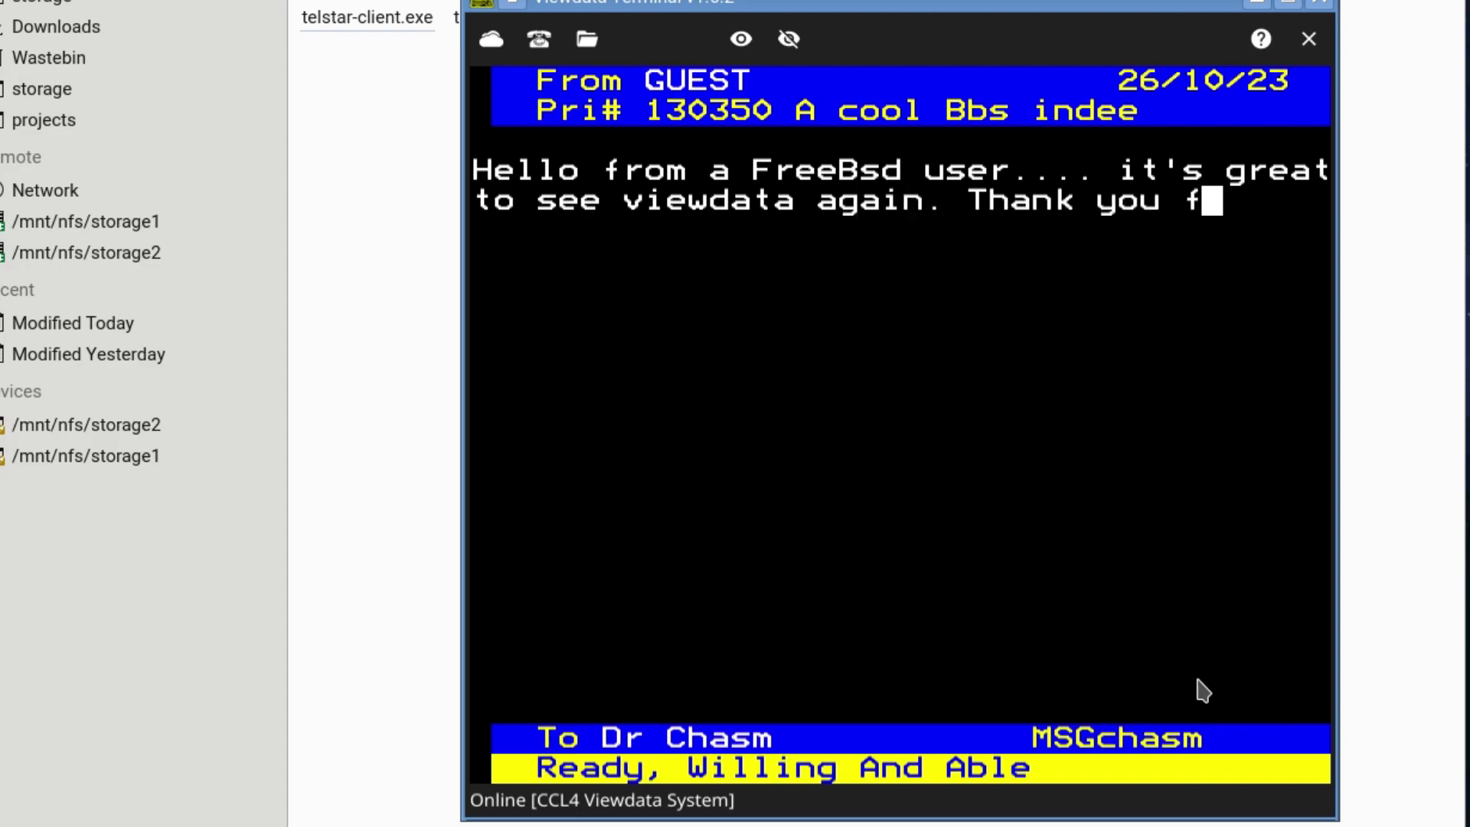
text(or your ha)
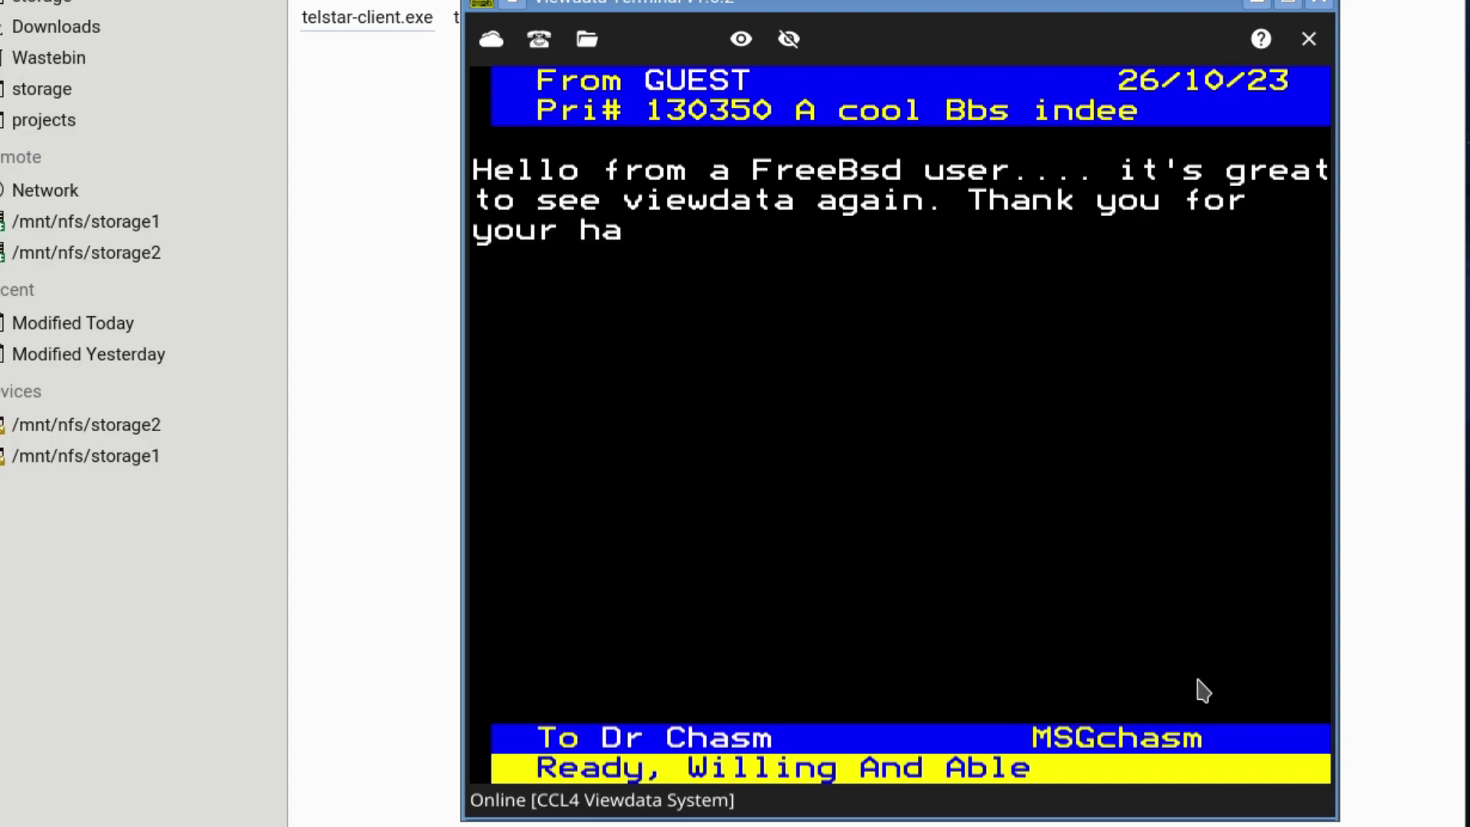
text(rd work!)
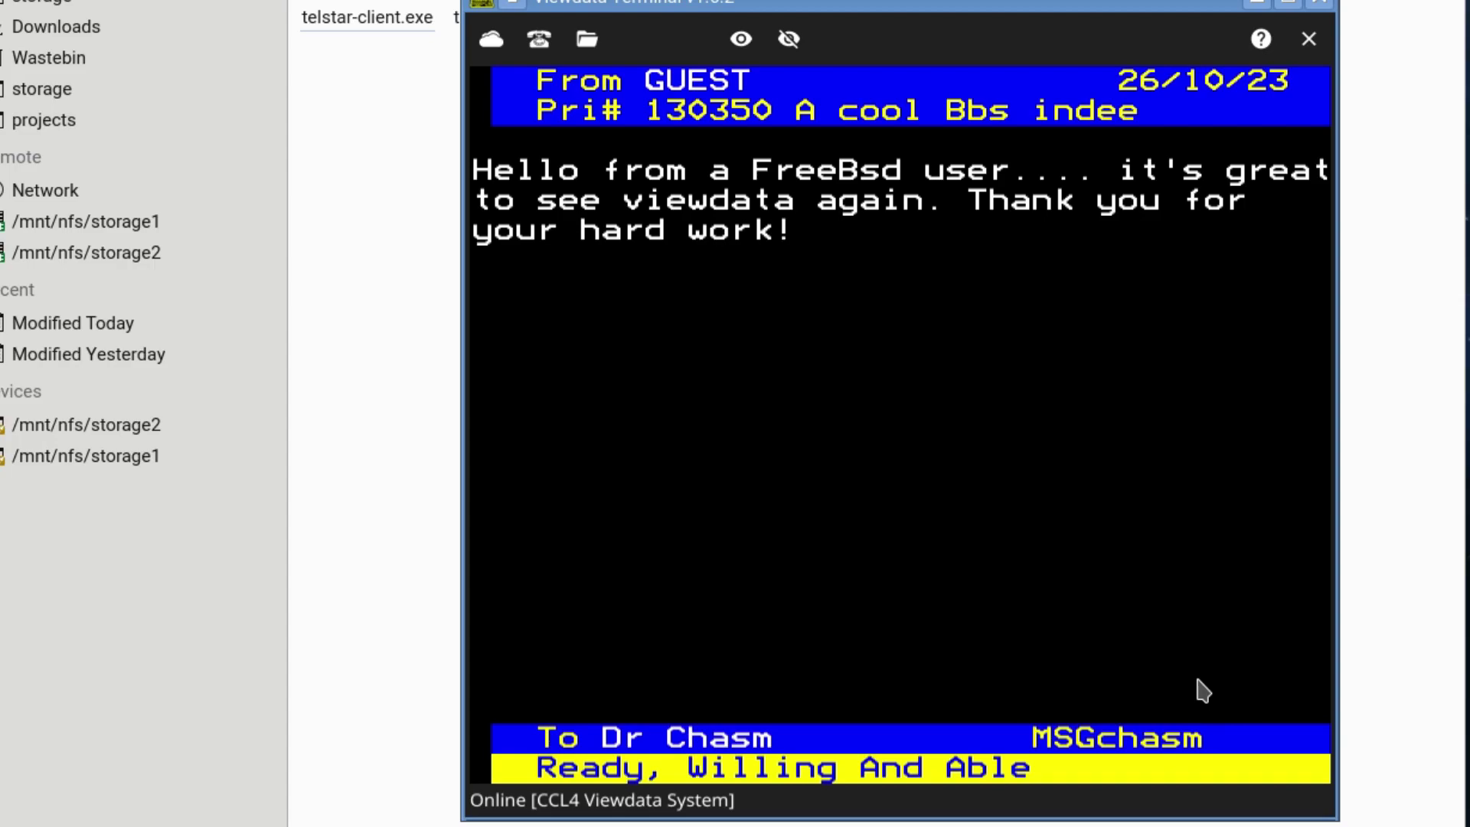
key(Return)
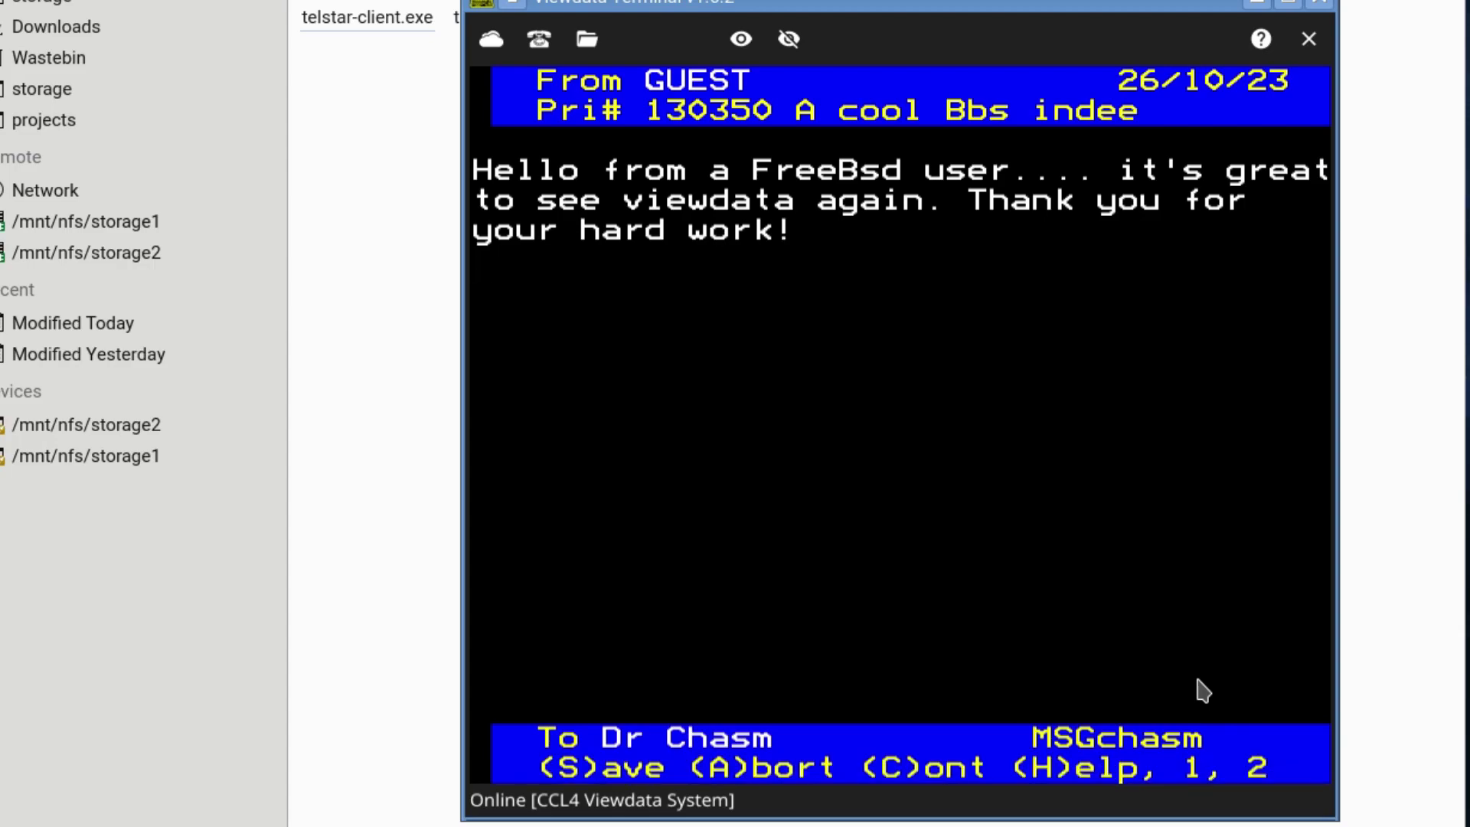
key(s)
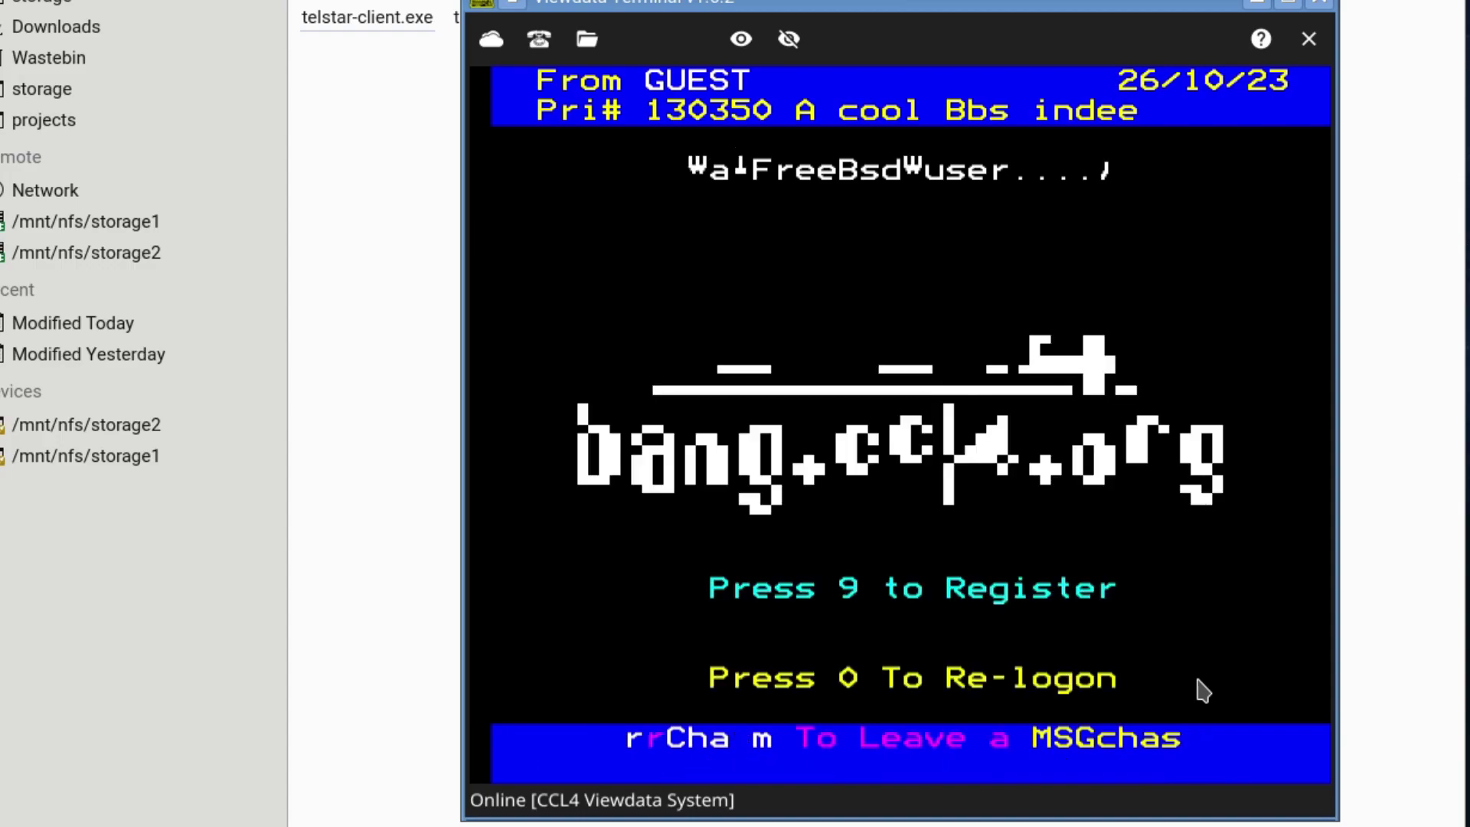